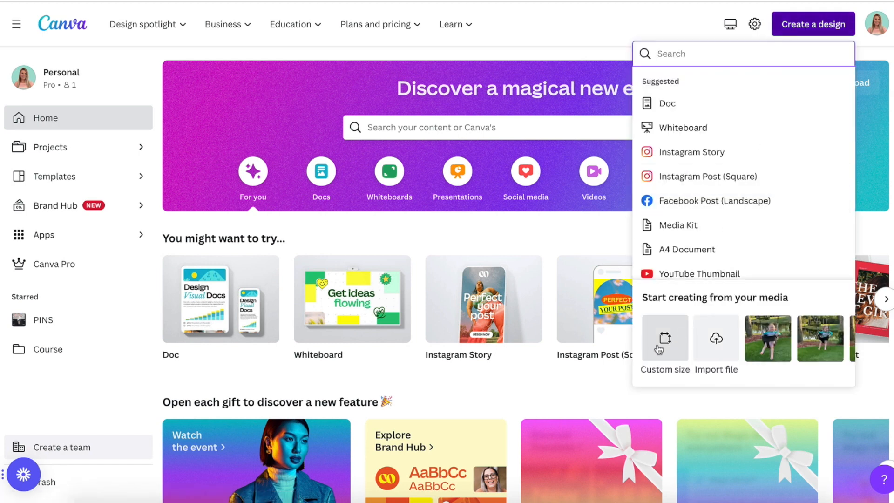
- Create a new custom-size design measuring 2700 × 2025 px
click(664, 357)
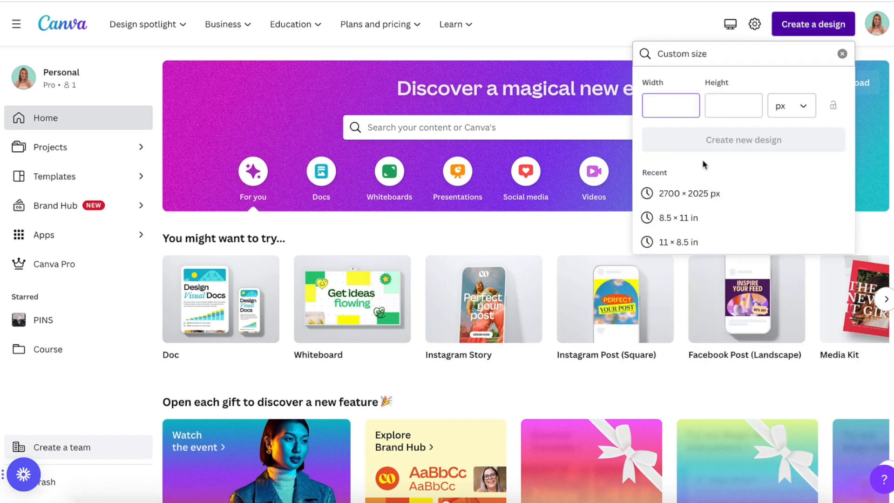
text(2700)
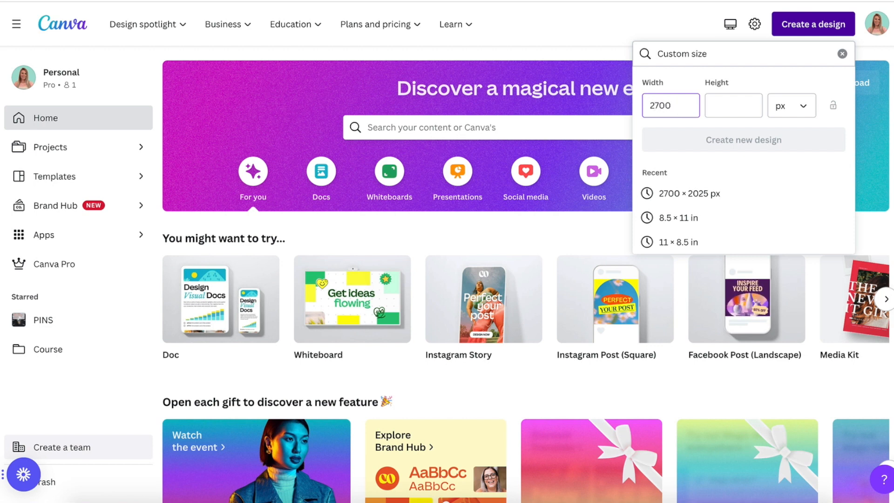
click(740, 109)
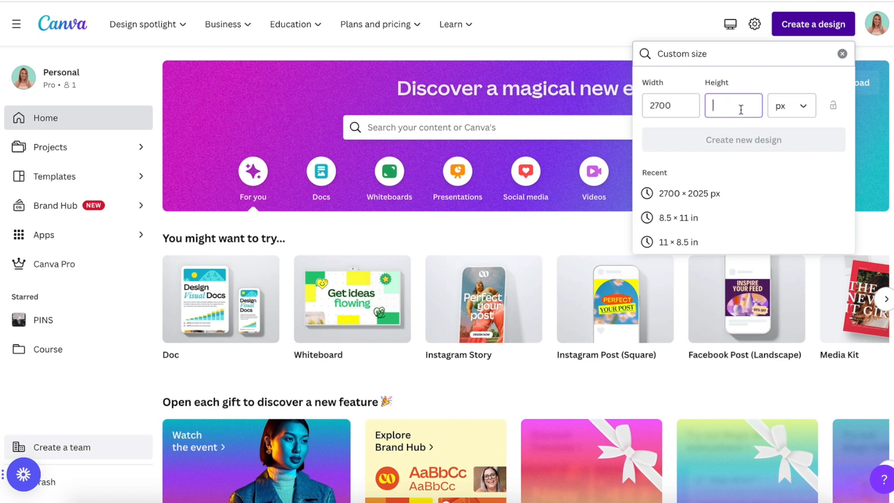
text(2025)
click(803, 108)
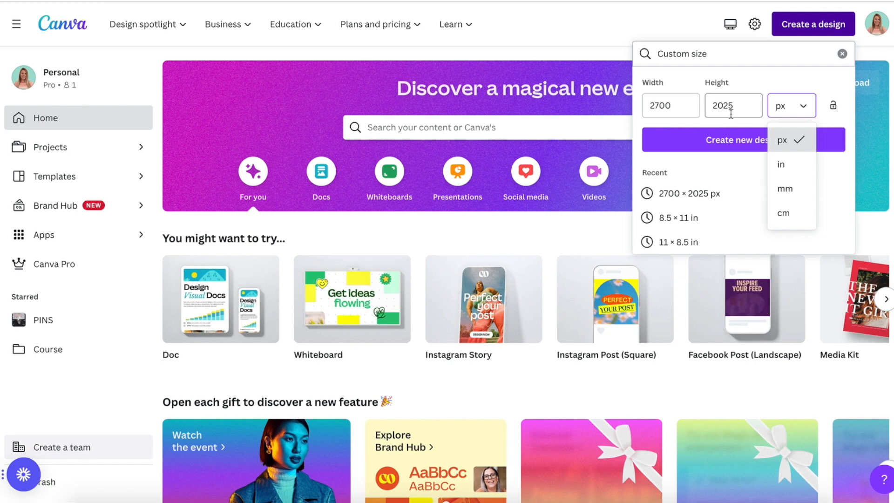
click(744, 148)
click(743, 148)
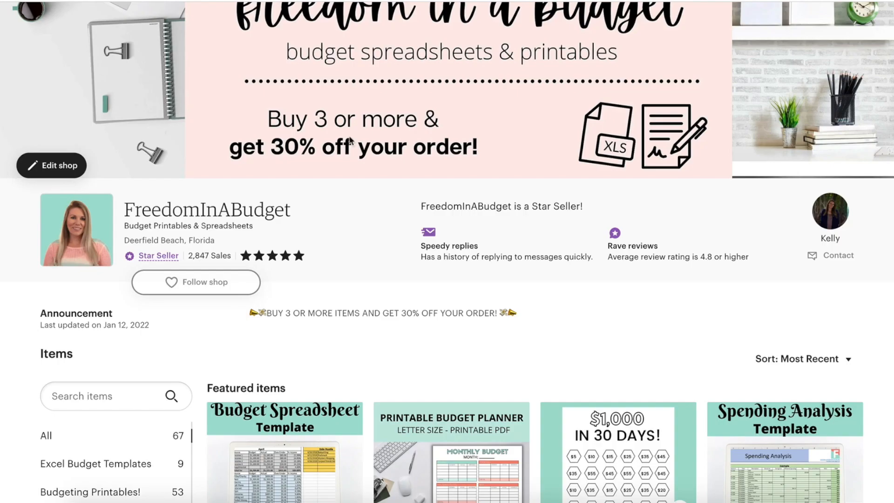
- Look over the item thumbnails in the FreedomInABudget Etsy shop and the popular videos on the YouTube channel
scroll(380, 137, down, 5)
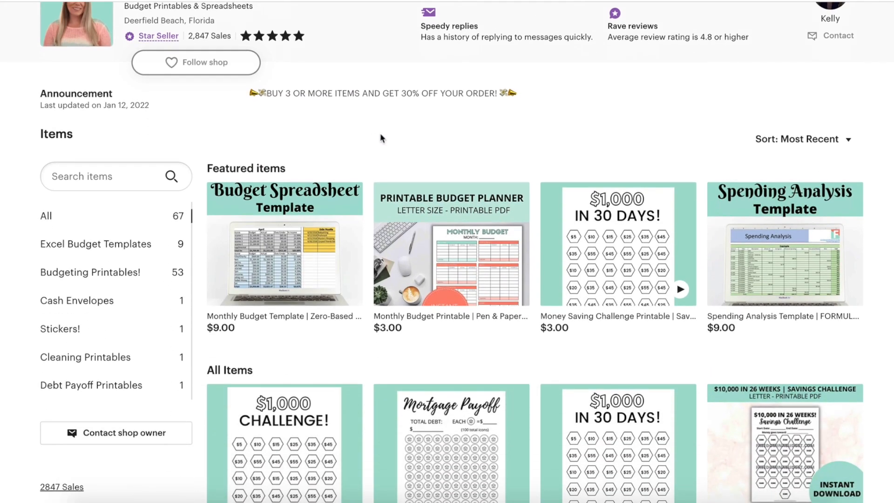
scroll(384, 130, down, 1)
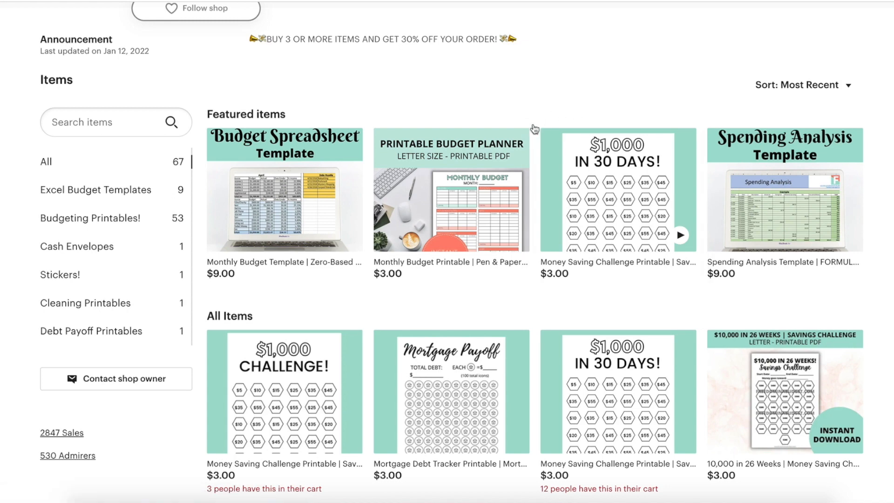
scroll(535, 129, down, 1)
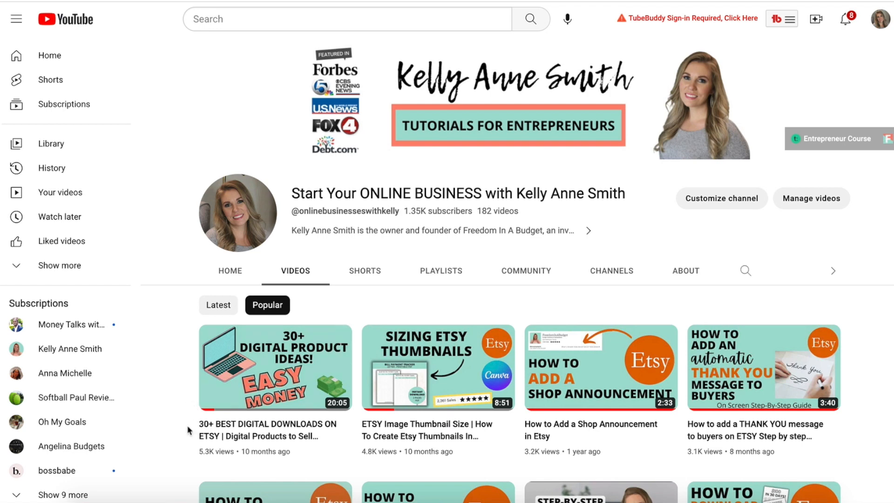
scroll(188, 429, down, 1)
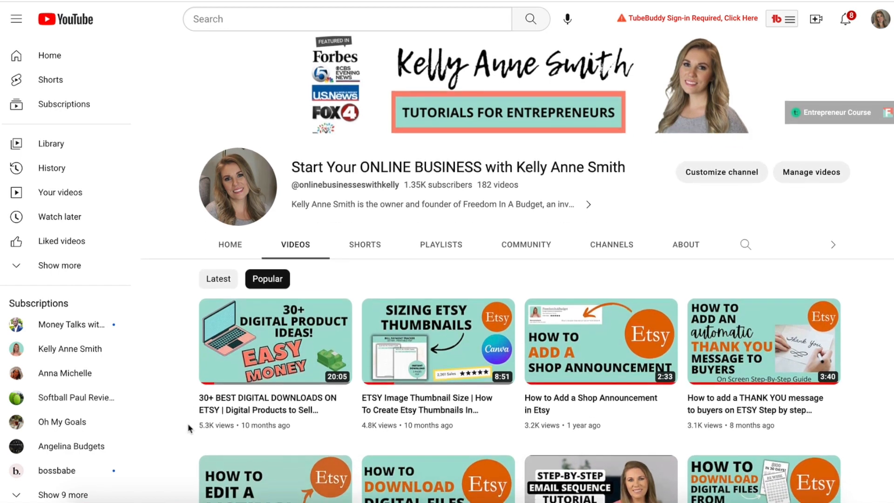
scroll(188, 423, down, 1)
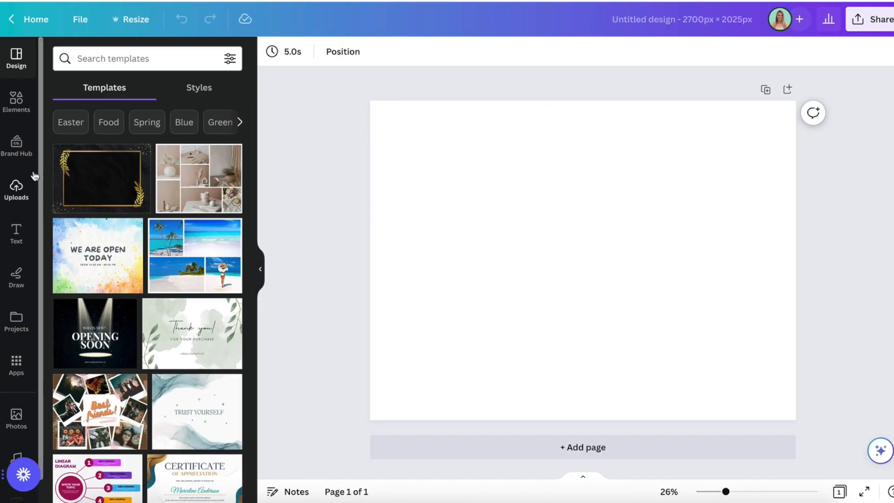
- Search the photo library for "money flatlay"
scroll(13, 357, down, 1)
click(16, 393)
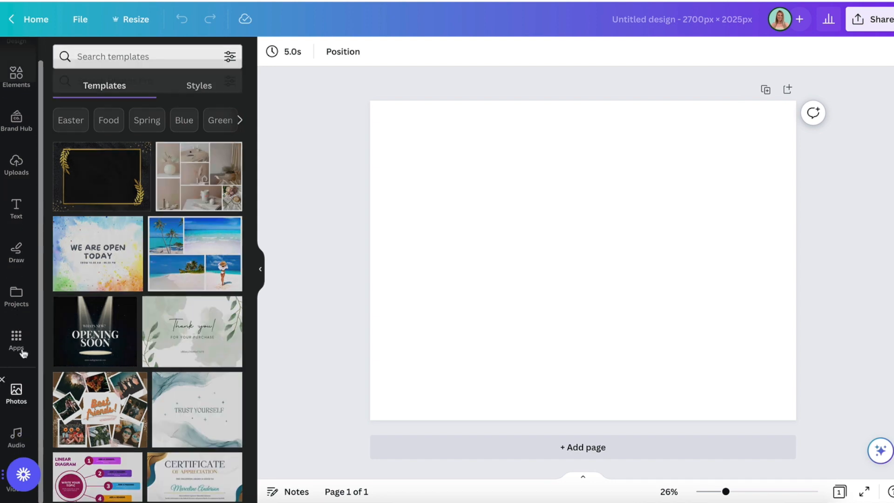
click(129, 61)
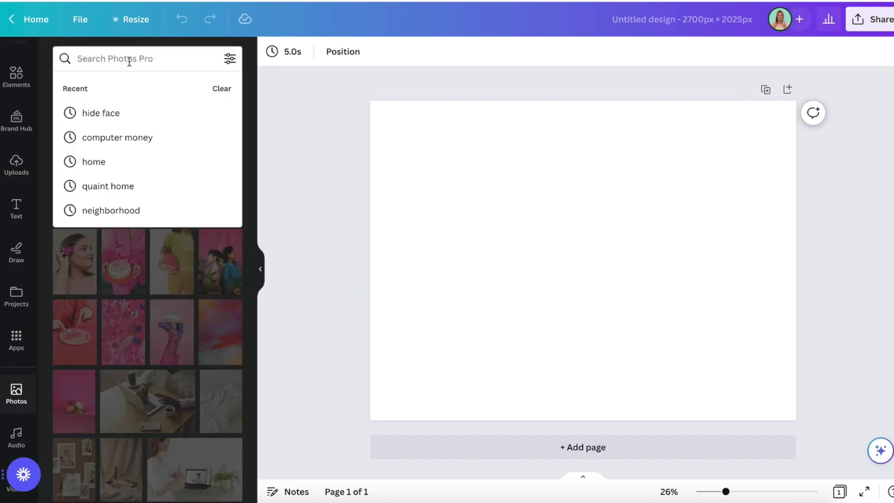
text(money flatlay)
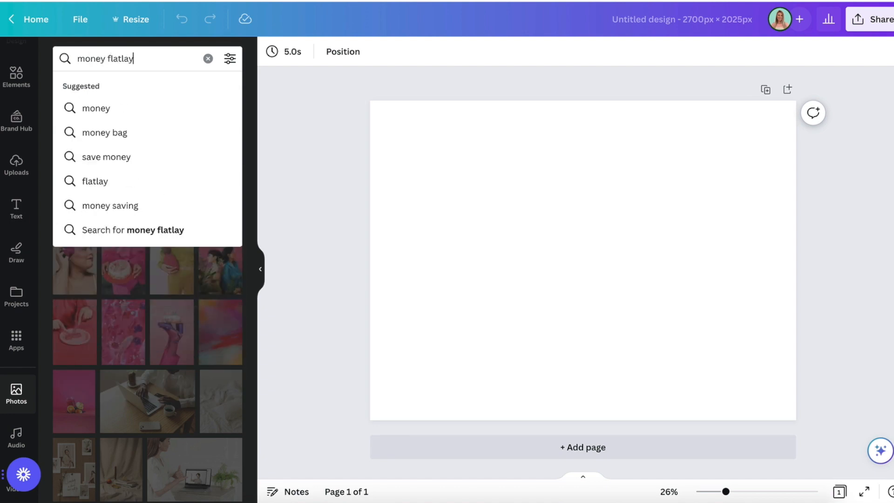
key(Return)
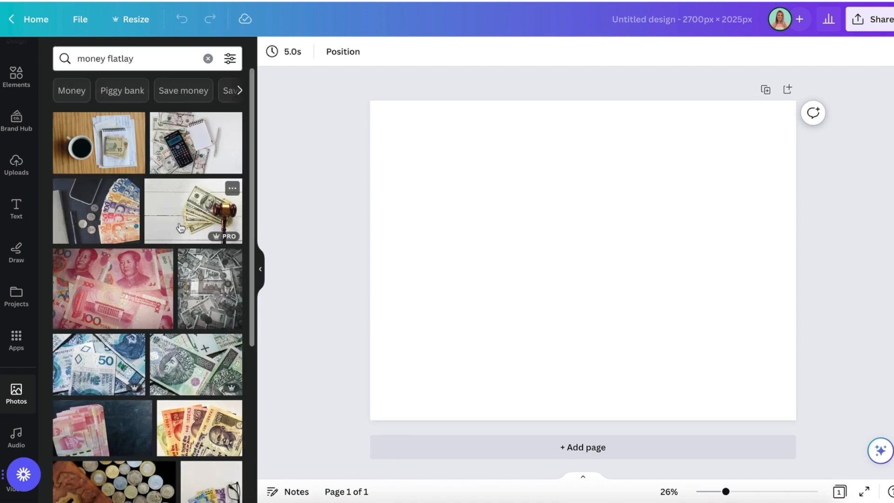
- Find the flatlay photo with a laptop, plant and coffee cup on a light desk and add it to the page
scroll(146, 206, down, 10)
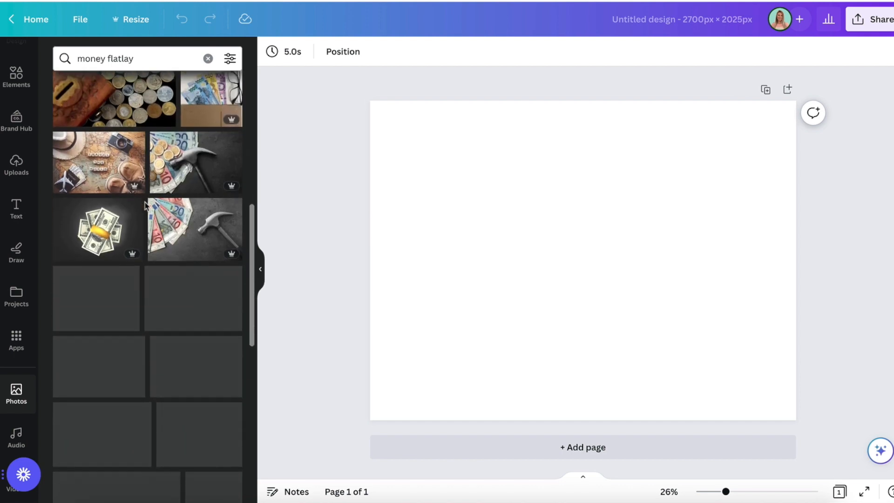
scroll(146, 206, down, 8)
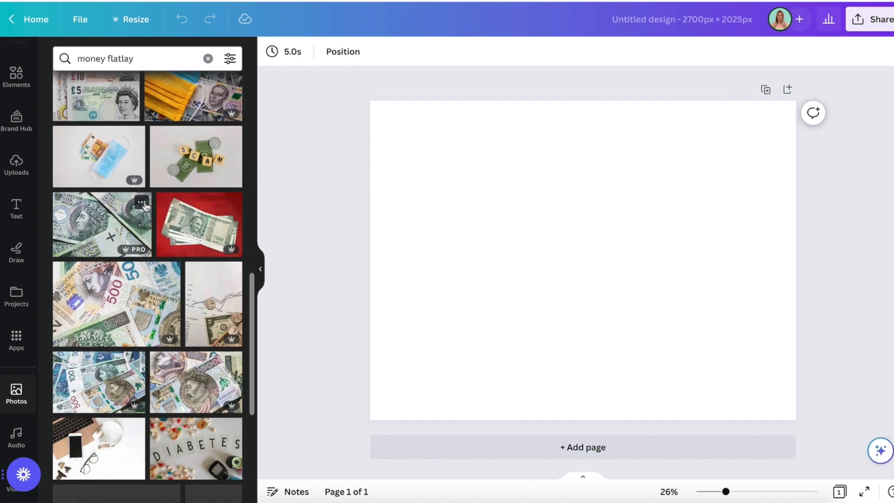
scroll(146, 206, down, 1)
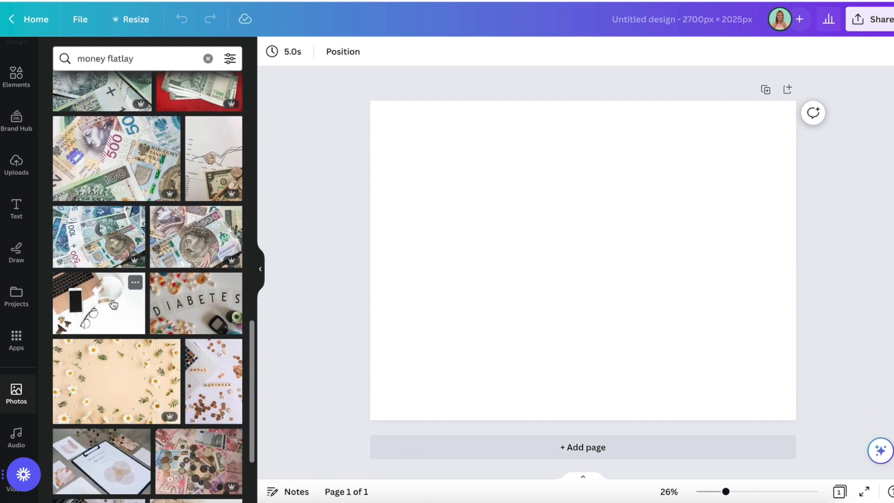
scroll(113, 303, down, 7)
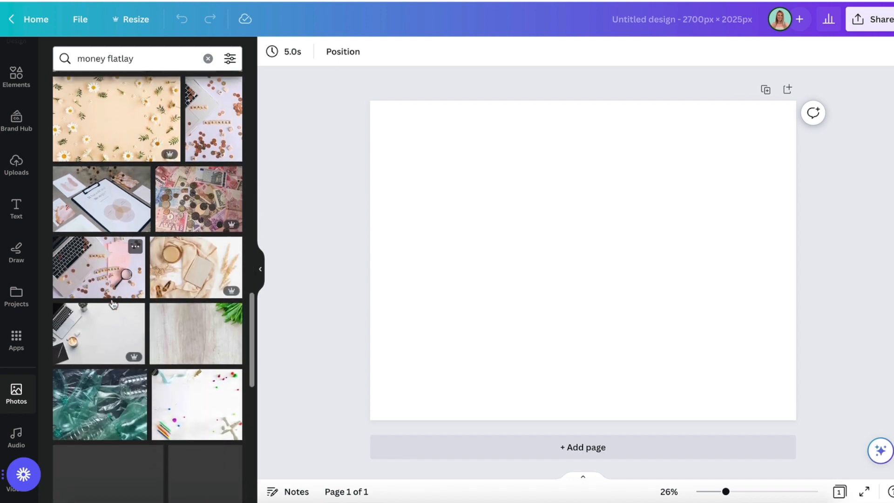
scroll(113, 303, down, 4)
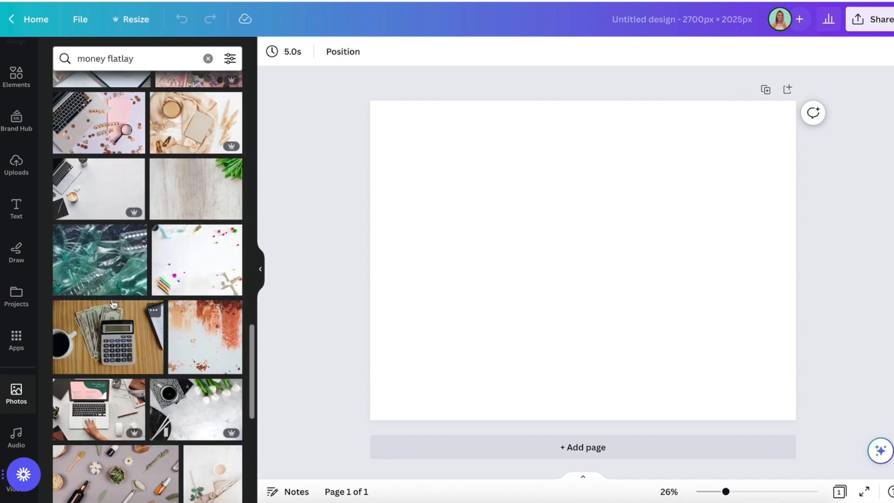
scroll(113, 304, down, 2)
scroll(112, 304, up, 2)
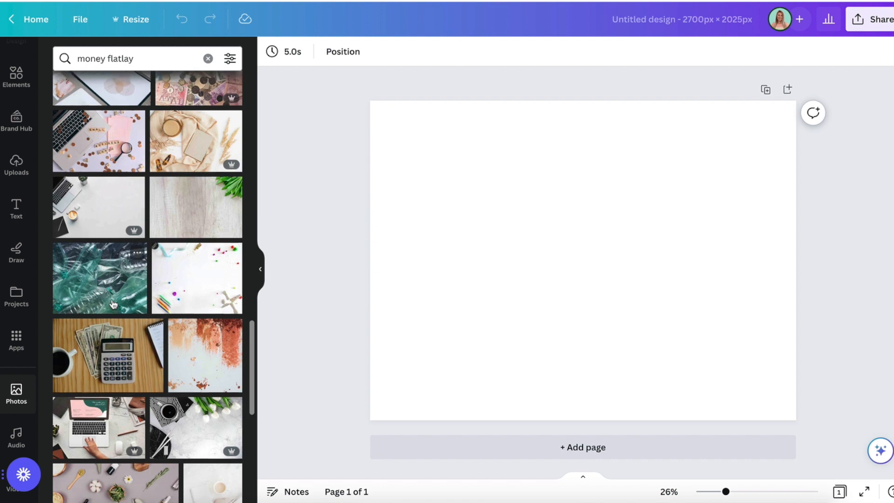
scroll(113, 303, down, 1)
mouse_move(111, 172)
click(110, 172)
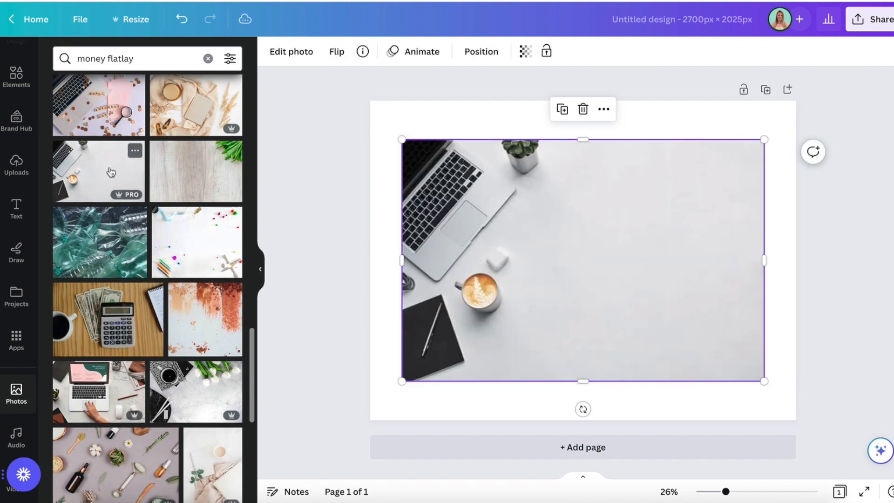
- Enlarge the desk photo to span the page width and lower it, leaving a blank white strip above it
drag(582, 218, 549, 253)
drag(731, 178, 817, 163)
drag(691, 234, 691, 278)
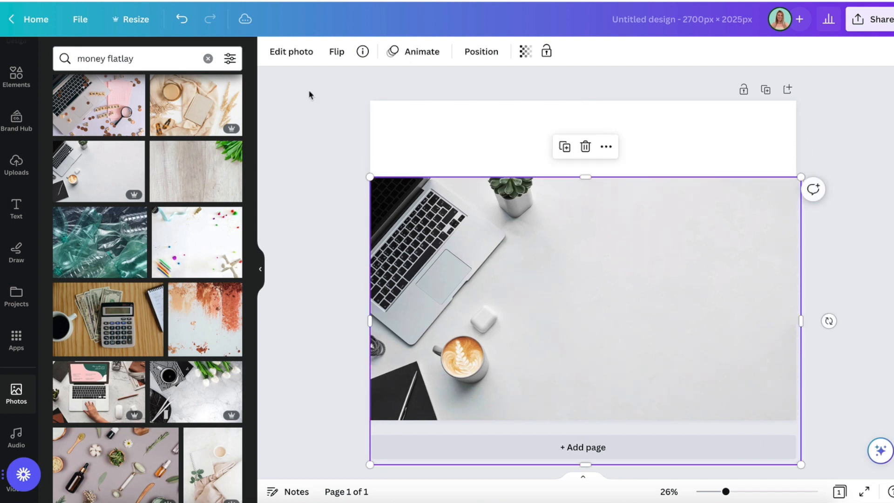
click(284, 55)
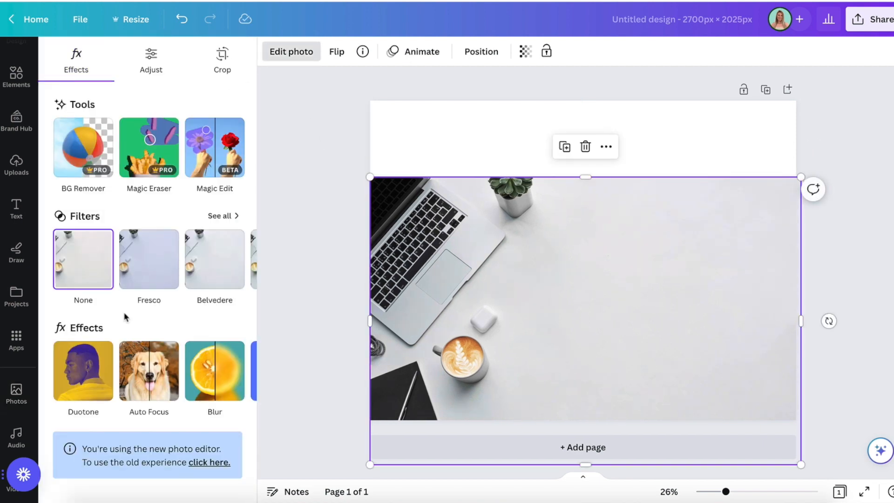
click(314, 286)
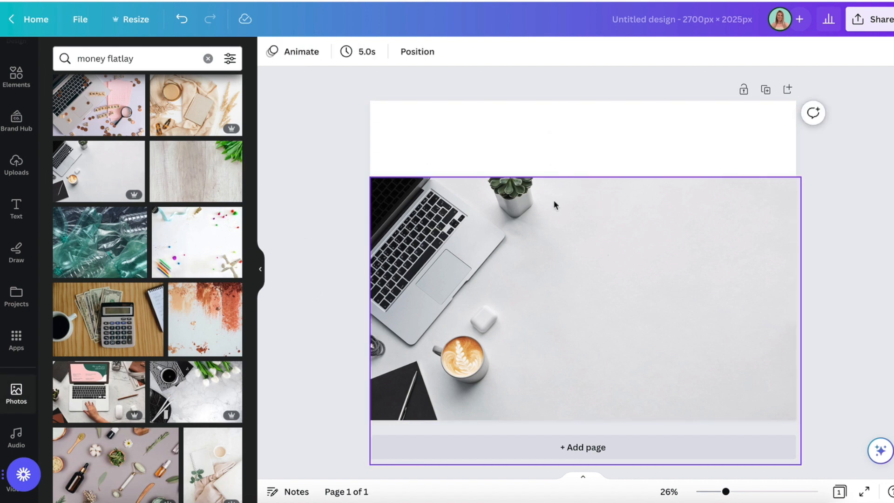
- Upload the $1,000 in 30 Days challenge image from the screenshots folder in Finder and add it to the page
key(super+Tab)
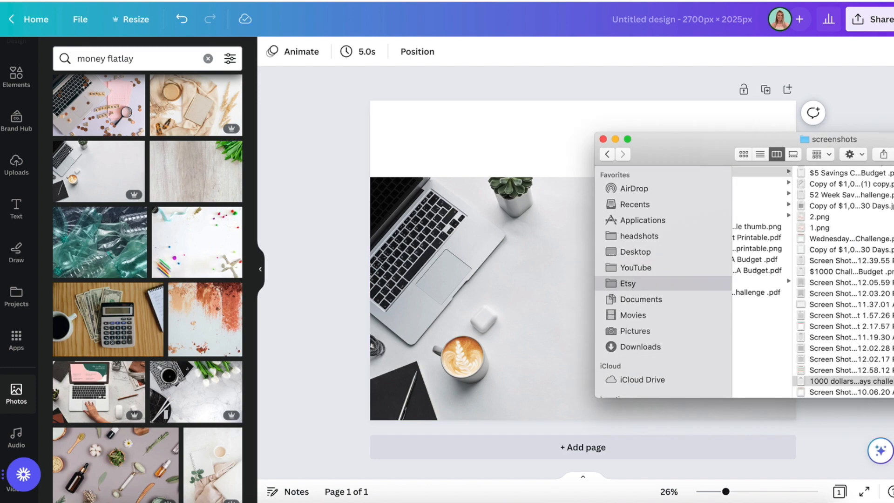
drag(839, 381, 128, 269)
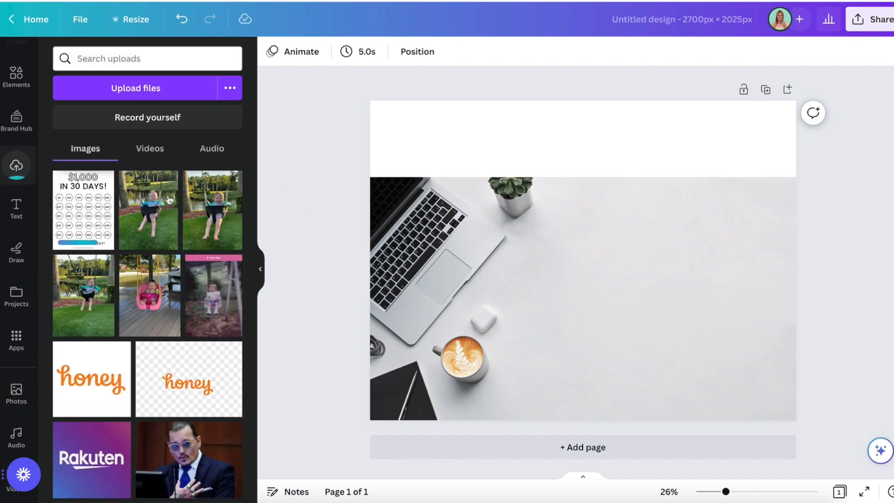
click(91, 228)
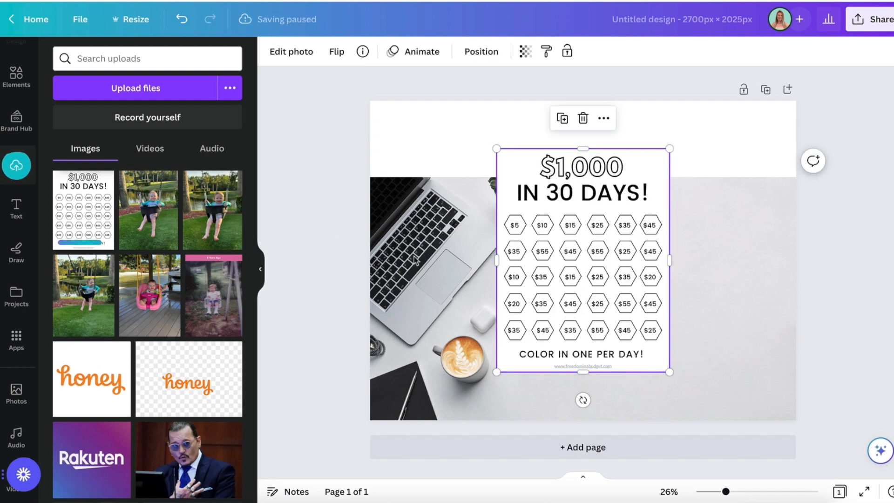
- Shrink the $1,000 in 30 Days printable and position it over the desk photo, just beside the coffee cup
drag(579, 281, 605, 319)
drag(700, 192, 669, 235)
drag(617, 320, 611, 311)
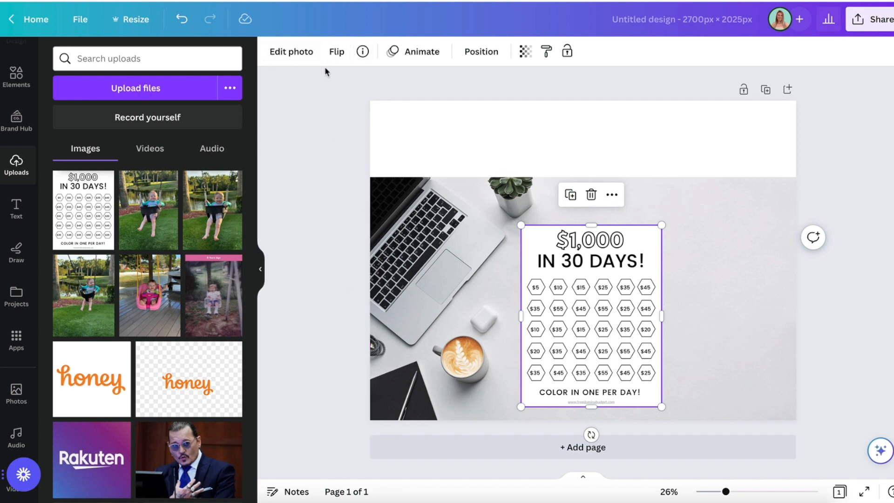
- Apply the Glow shadow effect to the $1,000 in 30 Days printable
click(286, 56)
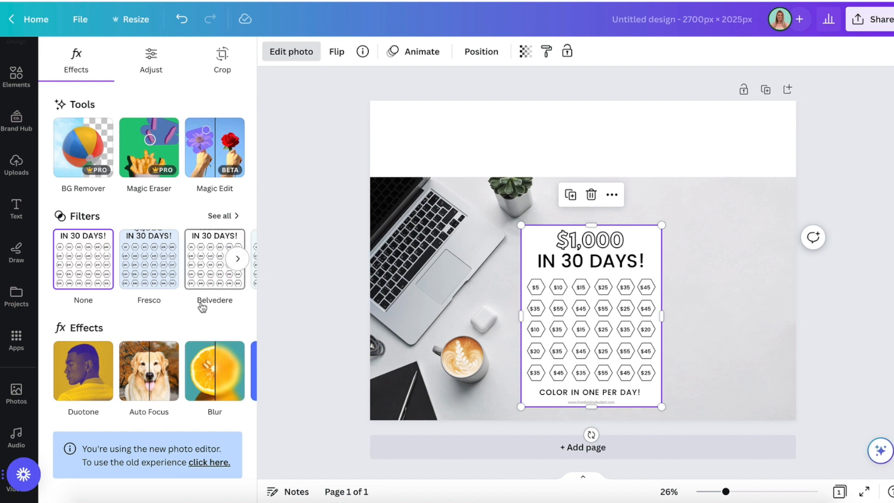
click(239, 372)
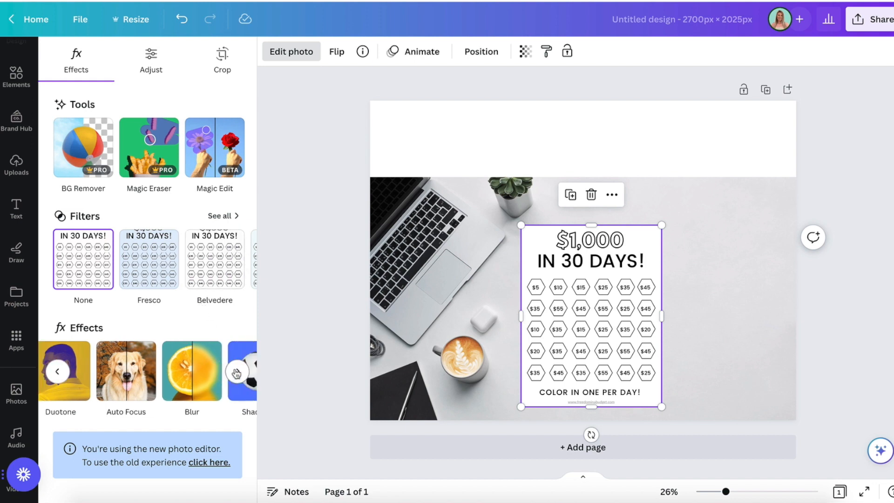
click(222, 375)
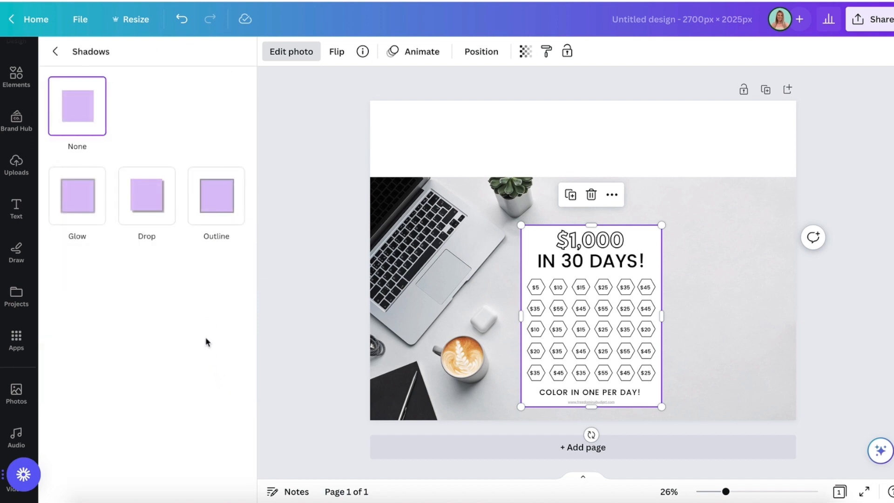
click(78, 201)
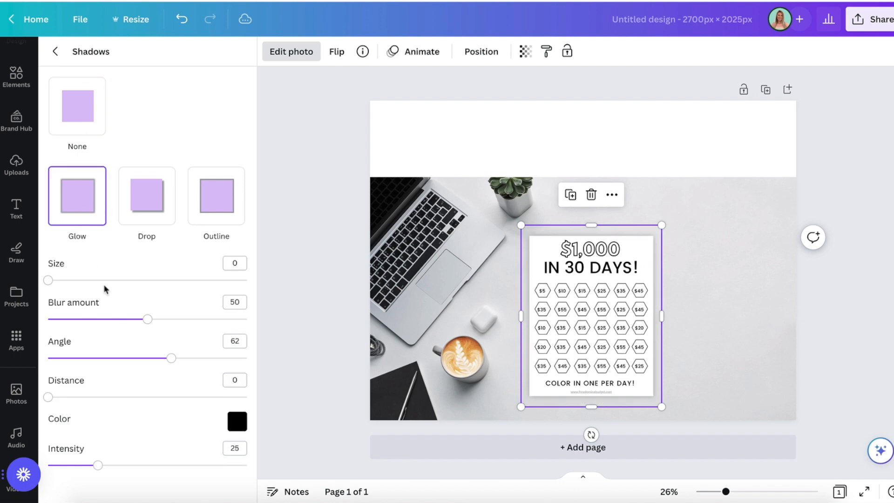
- Set the printable's glow shadow to size 42, blur amount 81 and intensity 42
drag(48, 282, 112, 281)
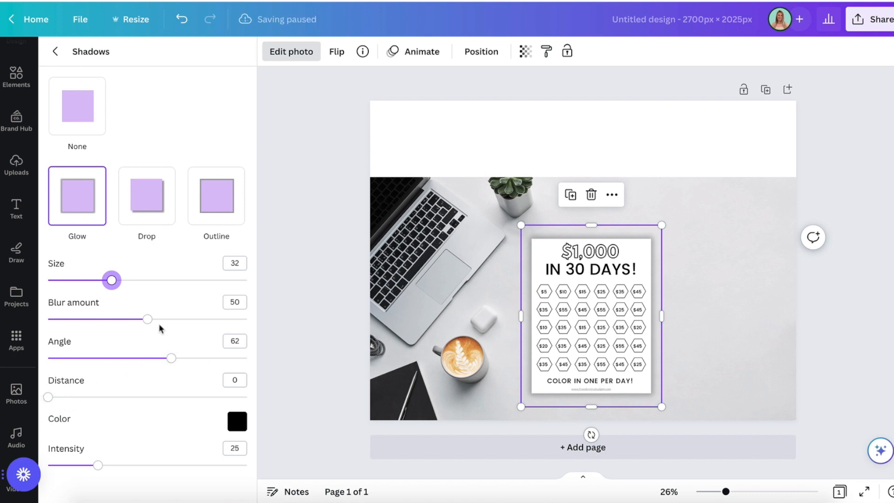
drag(149, 323, 210, 328)
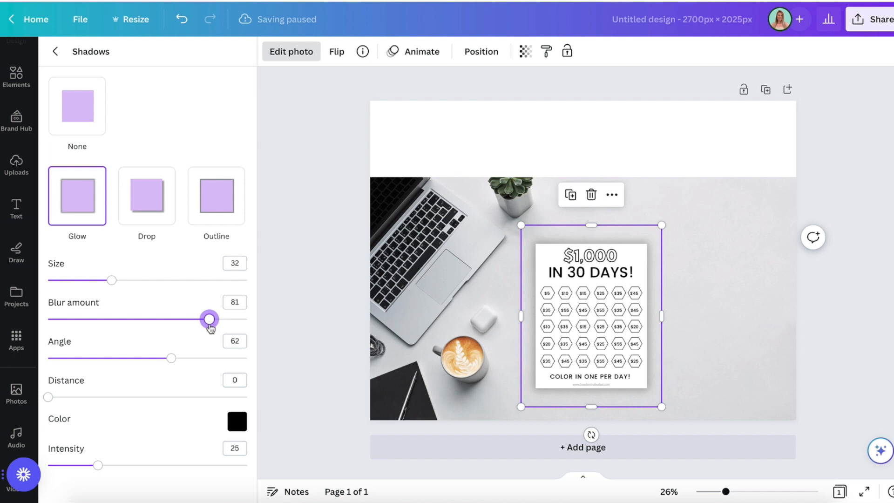
drag(111, 282, 131, 280)
drag(95, 468, 132, 471)
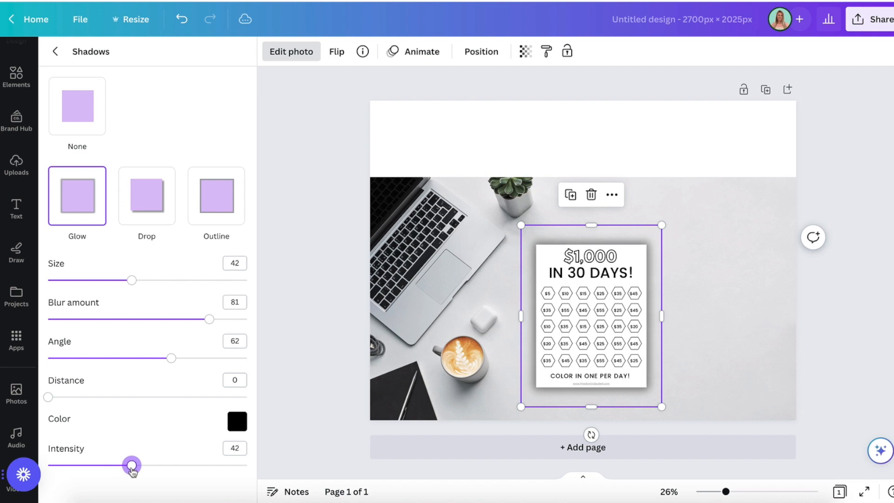
- Add another copy of the $1,000 in 30 Days printable and fit it exactly over the shadowed one
click(315, 109)
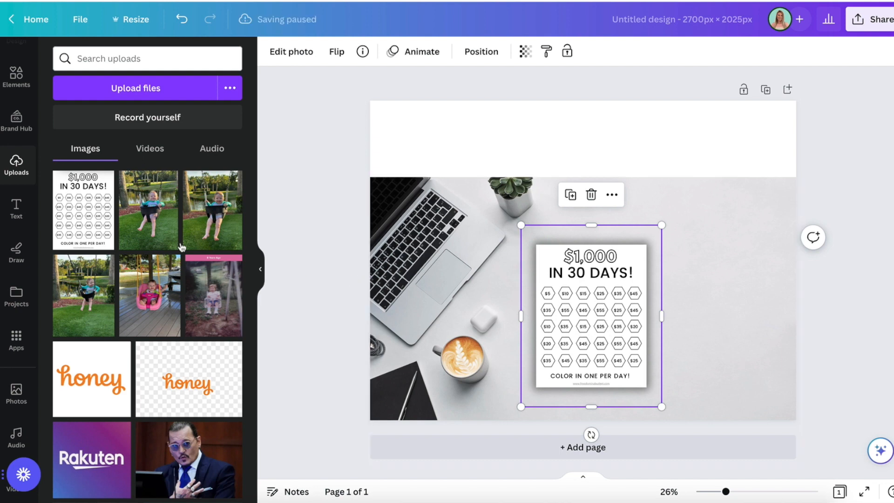
click(83, 210)
drag(563, 230, 587, 306)
drag(676, 425, 647, 388)
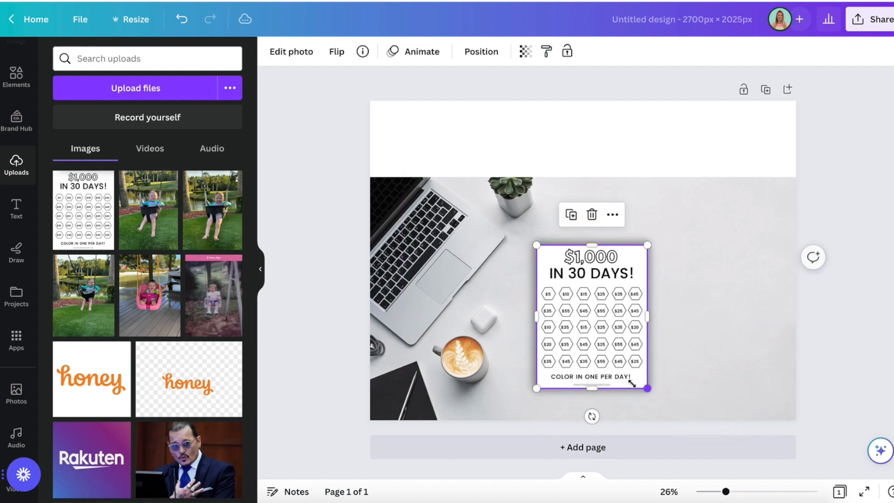
- Group the two overlapping printables and nudge the desk photo slightly up and to the left behind them
drag(673, 223, 702, 448)
drag(715, 255, 578, 295)
click(559, 195)
drag(714, 413, 680, 182)
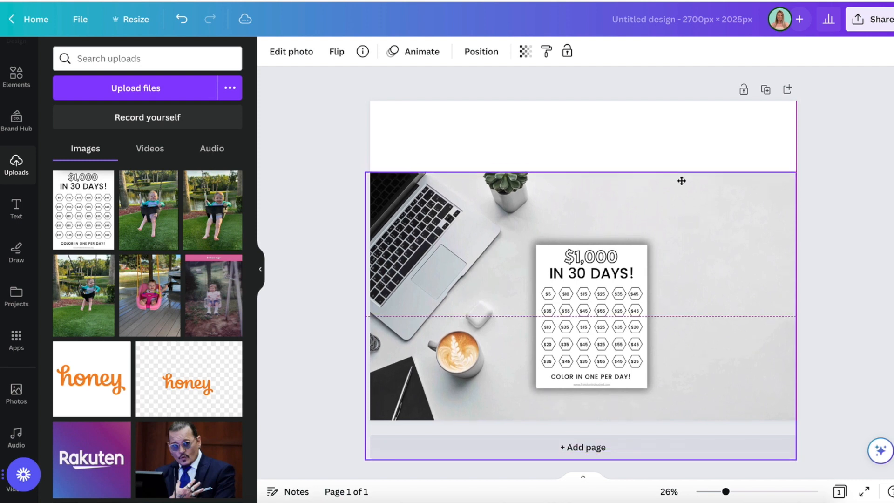
click(344, 200)
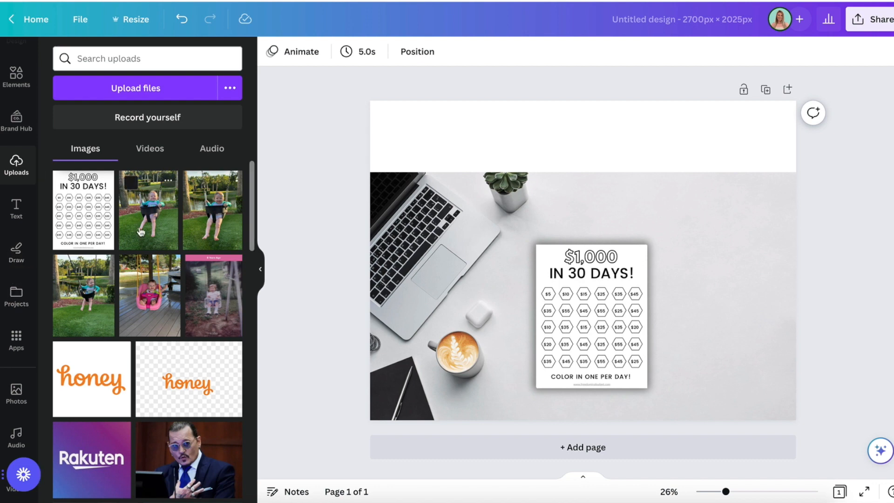
- Add a third copy of the printable and enlarge it over the laptop side of the page
click(83, 217)
drag(587, 223, 438, 158)
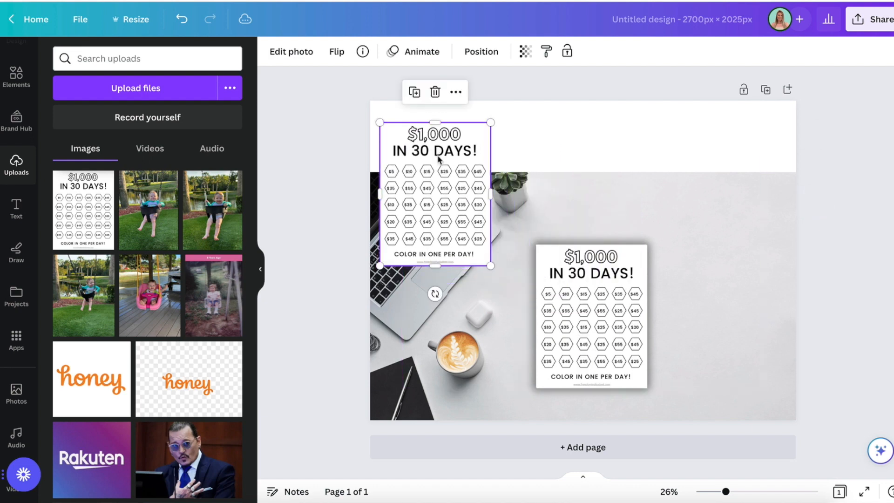
drag(490, 265, 611, 324)
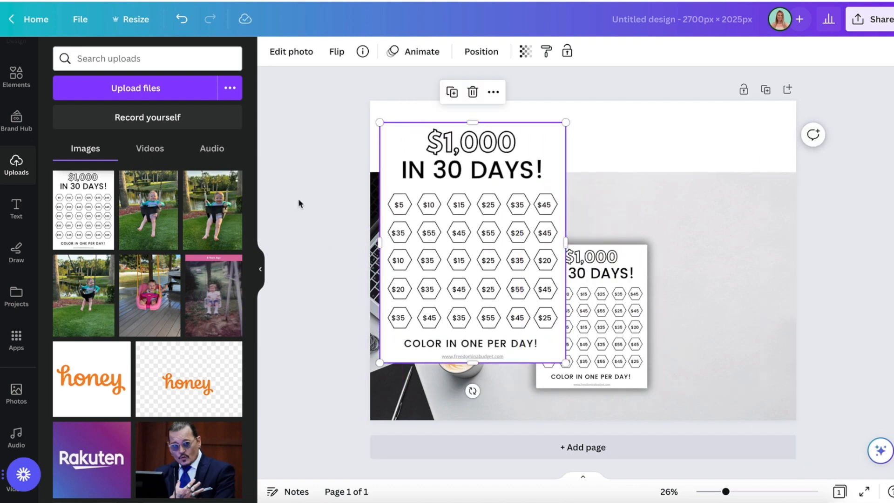
- Search the elements for "hexagon", add the green hexagon graphic and shrink it over the large printable's $5 hexagon
click(16, 75)
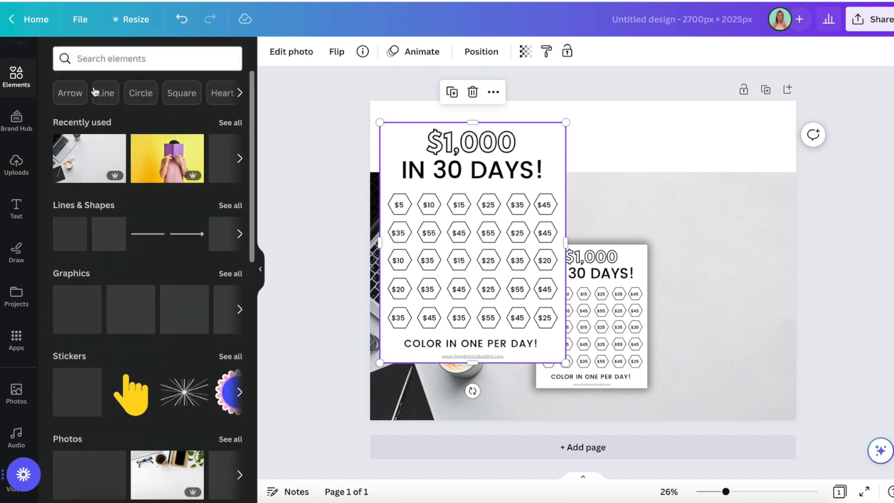
click(129, 59)
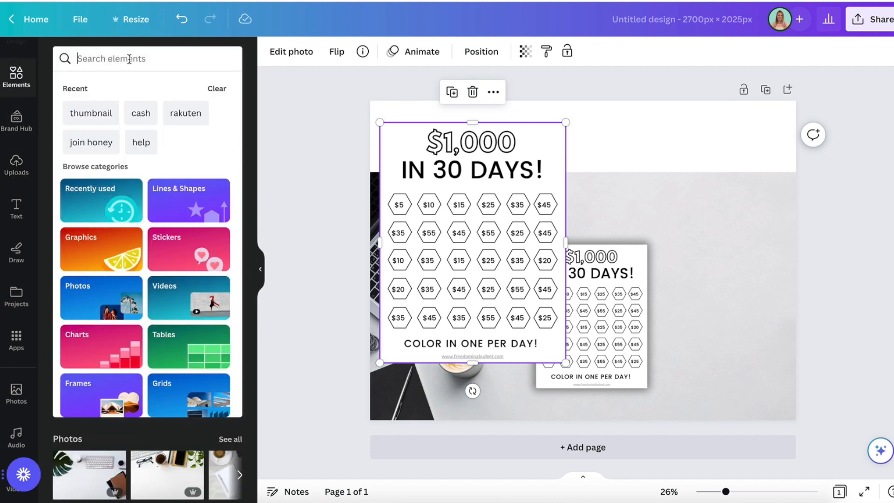
text(hexagon)
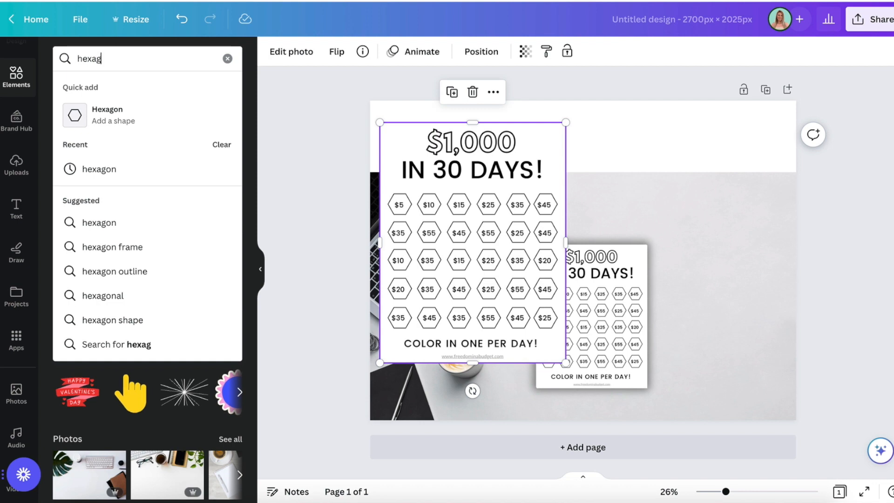
key(Return)
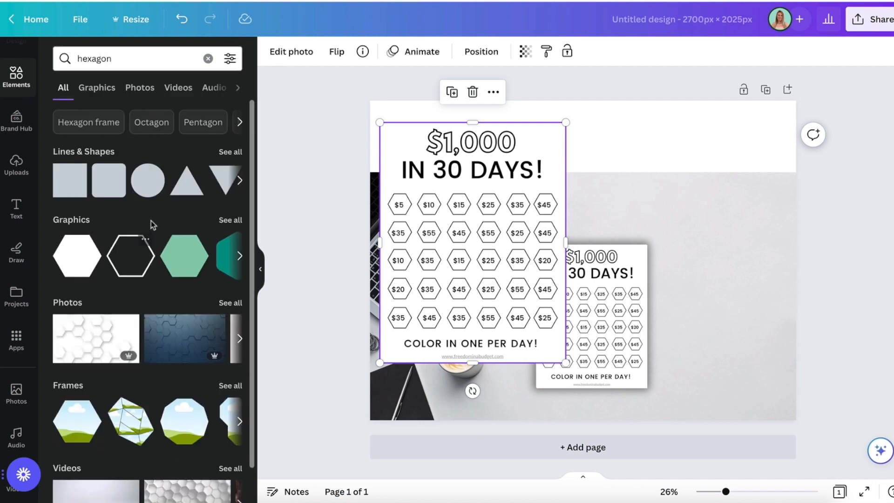
click(183, 267)
drag(586, 263, 464, 259)
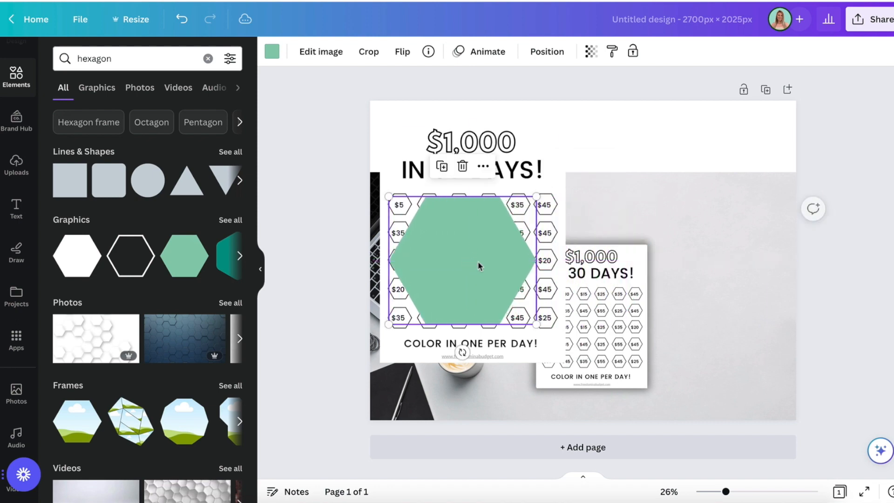
drag(536, 323, 477, 271)
drag(451, 237, 412, 215)
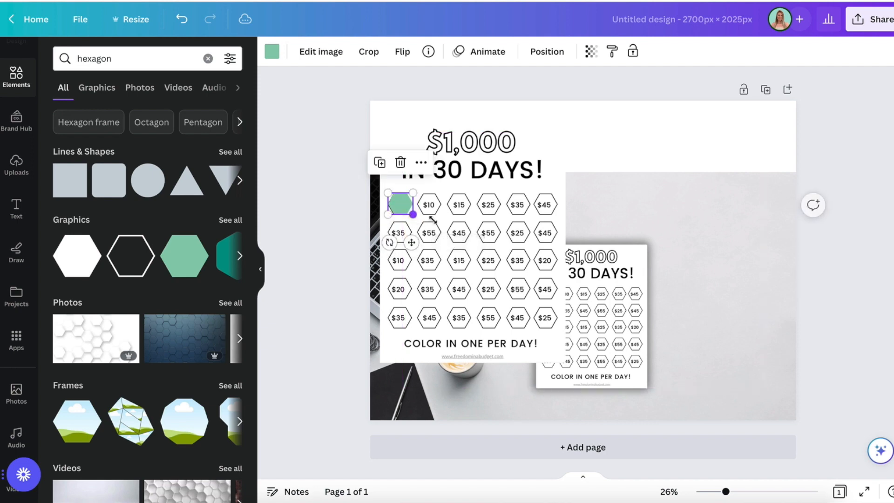
- Set the green hexagon's transparency to 77 and trim its size to match the $5 outline
click(760, 493)
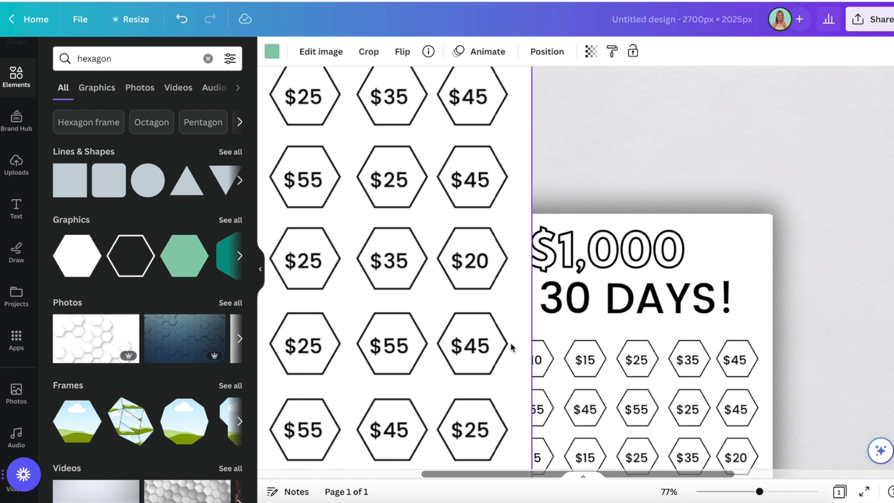
scroll(512, 345, left, 7)
scroll(512, 346, up, 5)
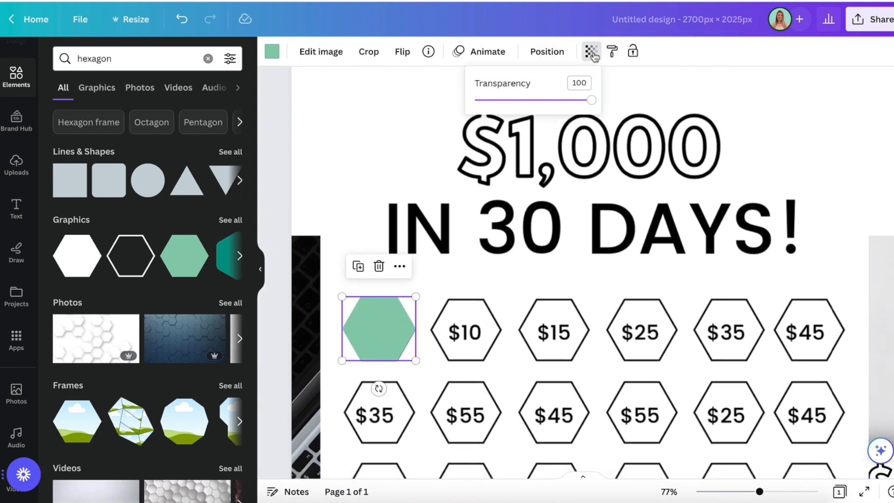
drag(581, 107, 564, 106)
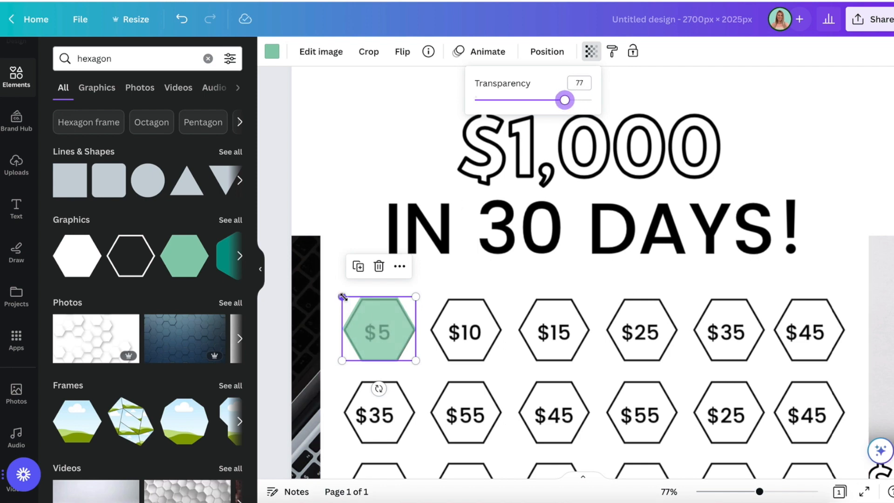
drag(343, 296, 345, 298)
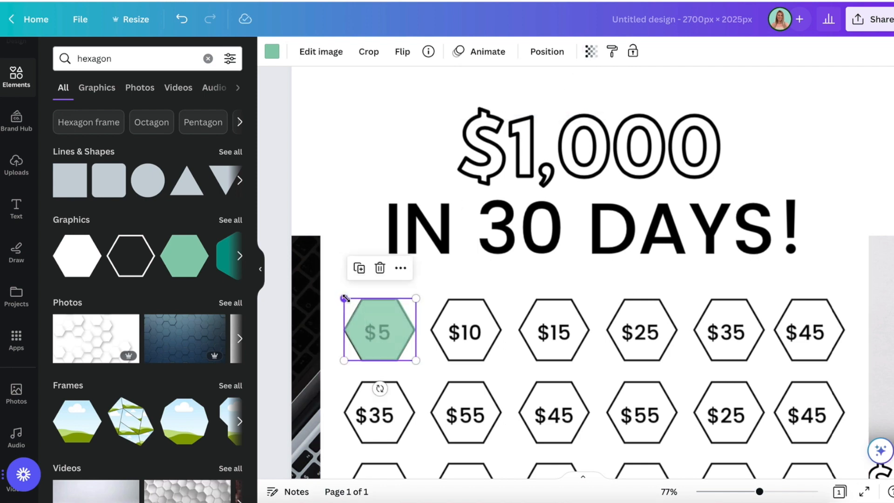
- Cover the rest of the first row, from $10 to $45, with copies of the green hexagon
scroll(275, 334, down, 1)
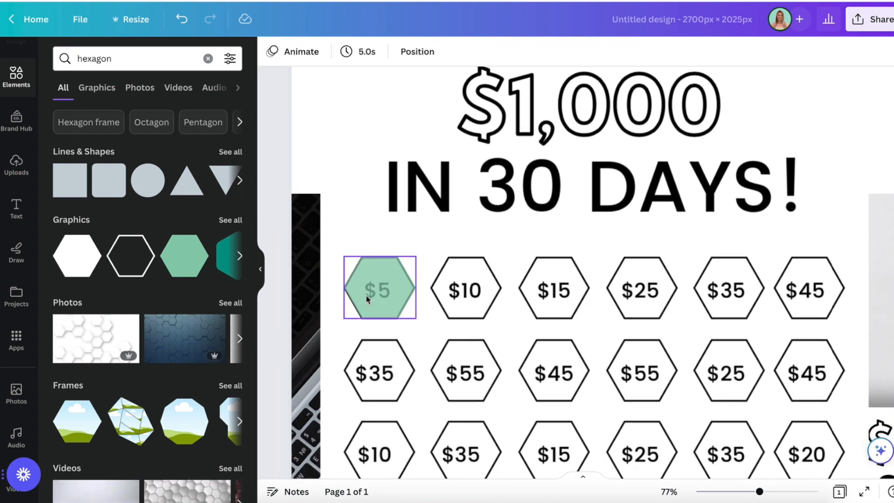
drag(396, 290, 461, 283)
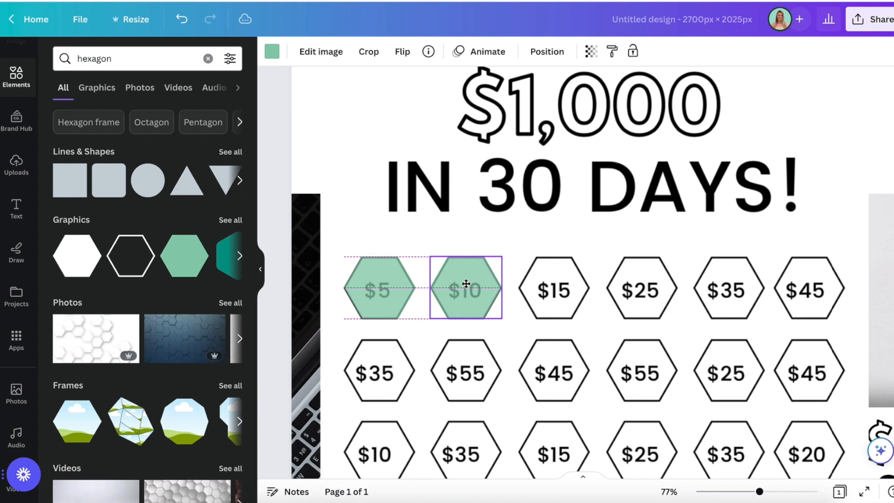
drag(385, 295, 545, 290)
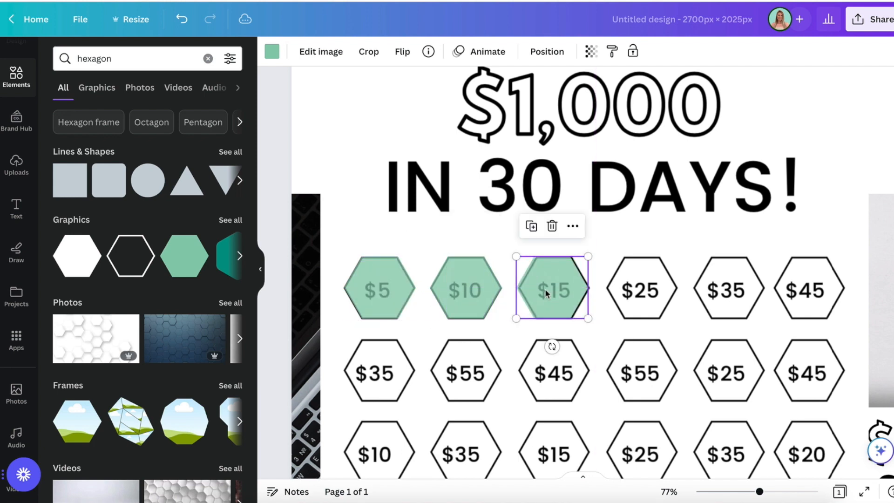
drag(384, 290, 810, 288)
- Place a hexagon copy over the second row's first $35 and recolor it with the coral brand color
drag(384, 291, 380, 371)
click(272, 51)
click(130, 216)
scroll(379, 354, down, 3)
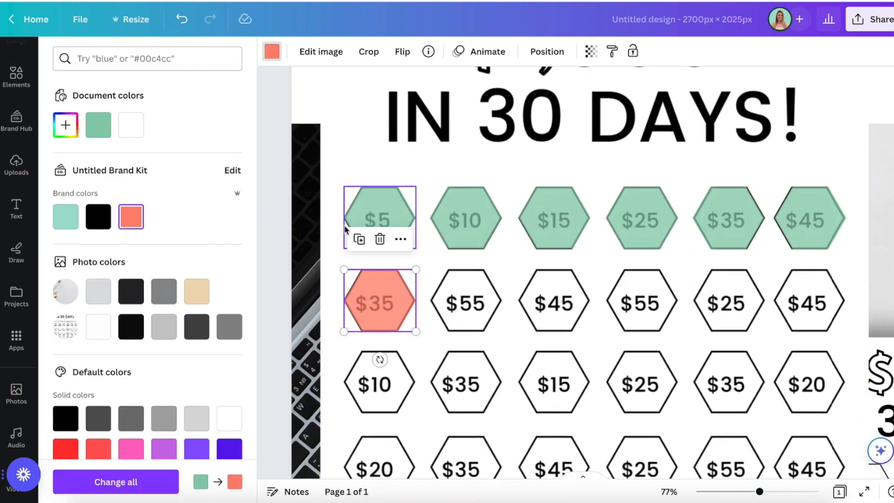
- Cover the remaining hexagons of the second row with copies of the coral hexagon
drag(379, 304, 550, 296)
drag(379, 304, 640, 298)
drag(379, 304, 793, 303)
- Cover the first four hexagons of the fourth row with copies of the coral hexagon
scroll(793, 303, down, 3)
drag(379, 199, 459, 365)
drag(378, 199, 566, 367)
key(super+v)
drag(387, 201, 642, 359)
key(super+v)
key(Delete)
- Copy the first row's six green hexagons together and place the copies over the third row
click(381, 121)
click(636, 120)
click(806, 119)
shift+click(401, 121)
shift+click(460, 122)
shift+click(550, 123)
shift+click(635, 124)
key(super+c)
key(super+v)
drag(706, 119, 548, 279)
click(273, 266)
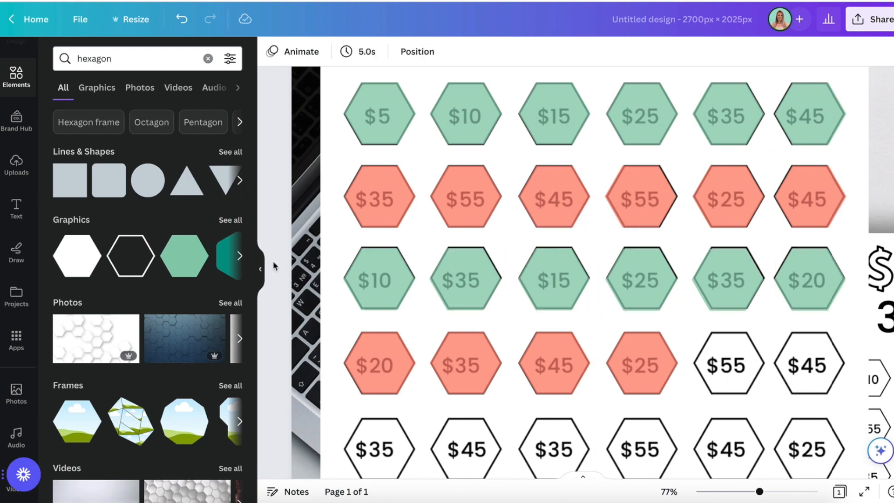
- Move the desk photo and the shadowed printable aside so the colored-in printable stands clear on the blank page
click(741, 491)
click(727, 491)
drag(322, 122, 391, 127)
click(651, 144)
drag(651, 214, 891, 247)
drag(601, 325, 764, 233)
- Group the colored-in printable with all its hexagons and restore the desk photo layout with the group near the upper-right corner
drag(323, 104, 572, 397)
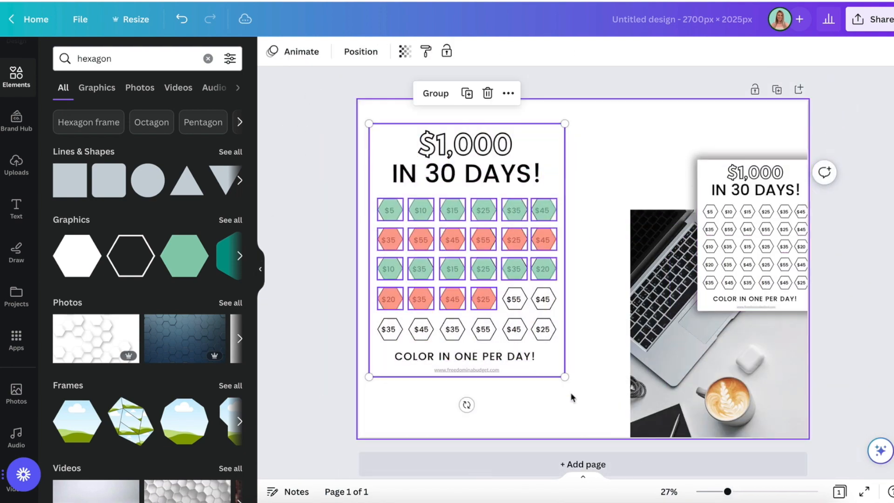
click(433, 102)
drag(710, 338, 457, 266)
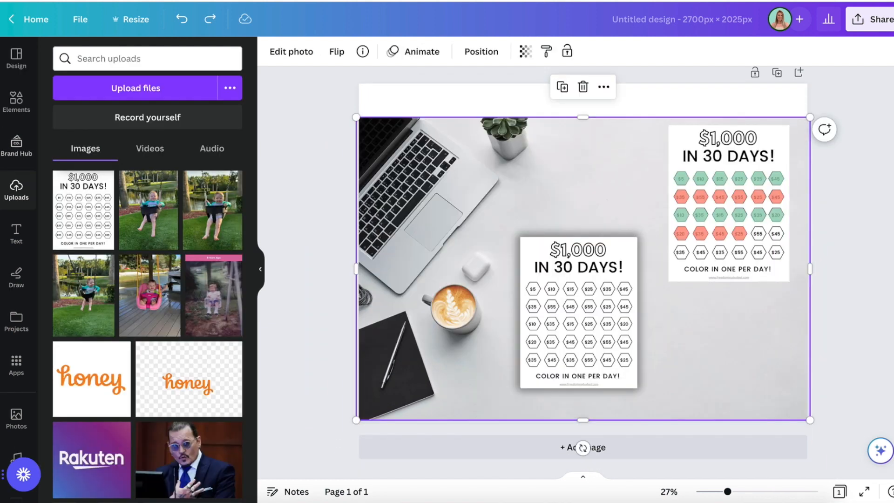
- Search the elements for "ipdad" and place the portrait black tablet frame over the colored-in printable
click(17, 100)
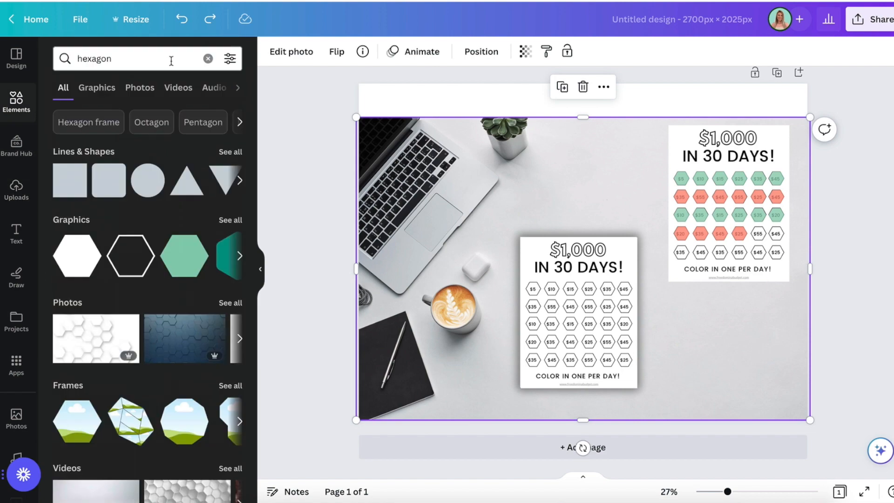
click(169, 59)
double_click(169, 59)
text(ipdad)
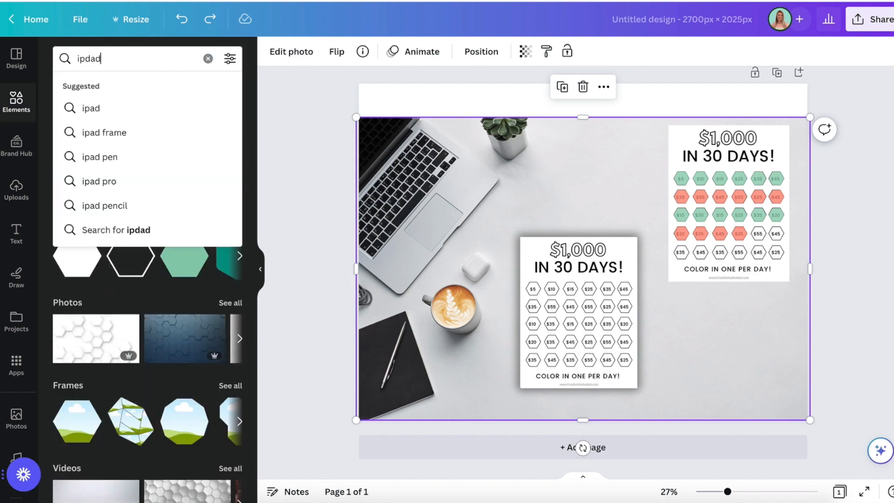
key(Return)
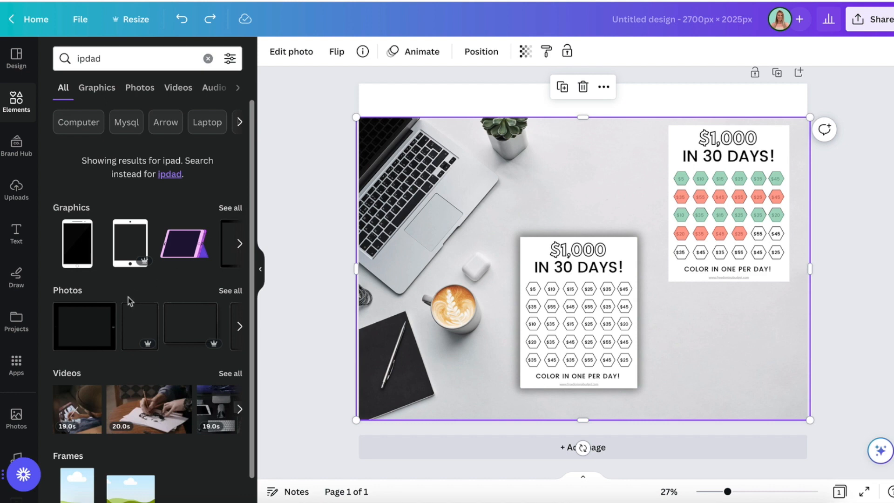
click(137, 331)
drag(625, 175, 751, 188)
- Shift the plain printable toward the coffee cup and fit the colored-in printable inside the tablet frame
drag(542, 308, 478, 306)
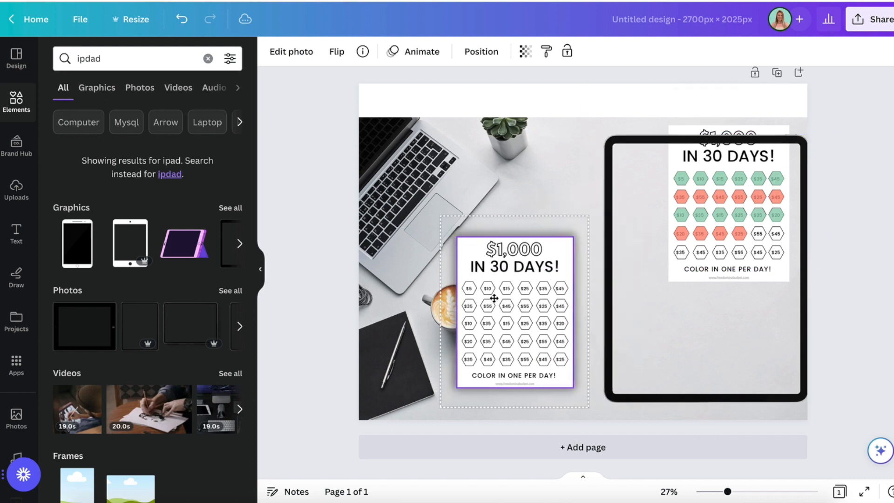
drag(672, 297, 656, 283)
drag(731, 220, 699, 236)
drag(774, 233, 669, 250)
drag(685, 298, 740, 399)
drag(687, 336, 686, 339)
drag(752, 390, 756, 396)
drag(564, 146, 562, 141)
click(703, 224)
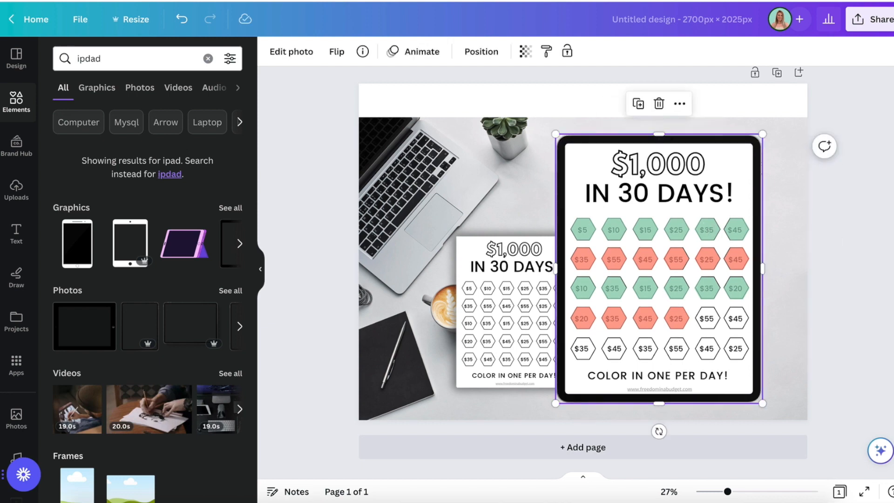
- Group the tablet frame with its colored-in printable, shrink the group, and realign the desk photo to the page width
drag(457, 180, 233, 194)
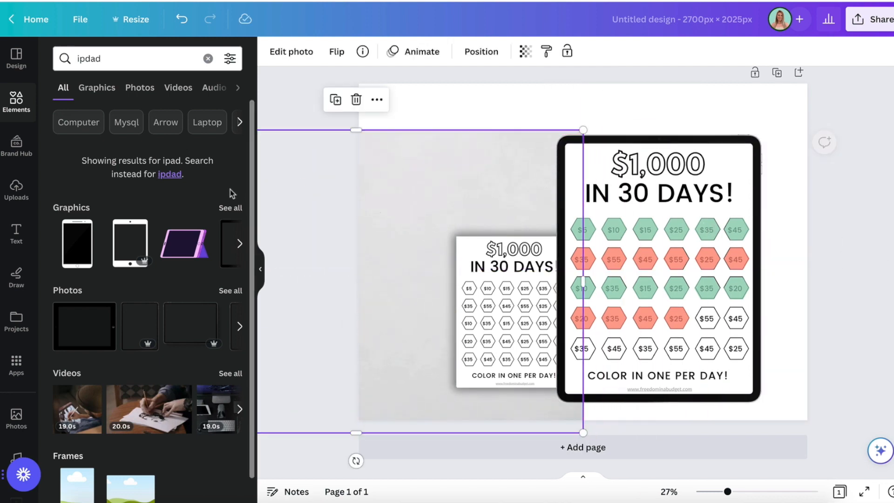
drag(863, 248, 639, 244)
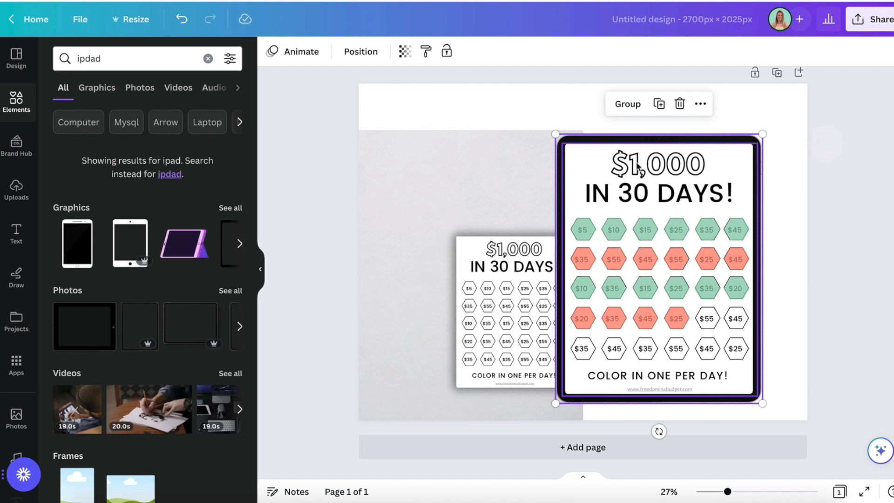
click(627, 105)
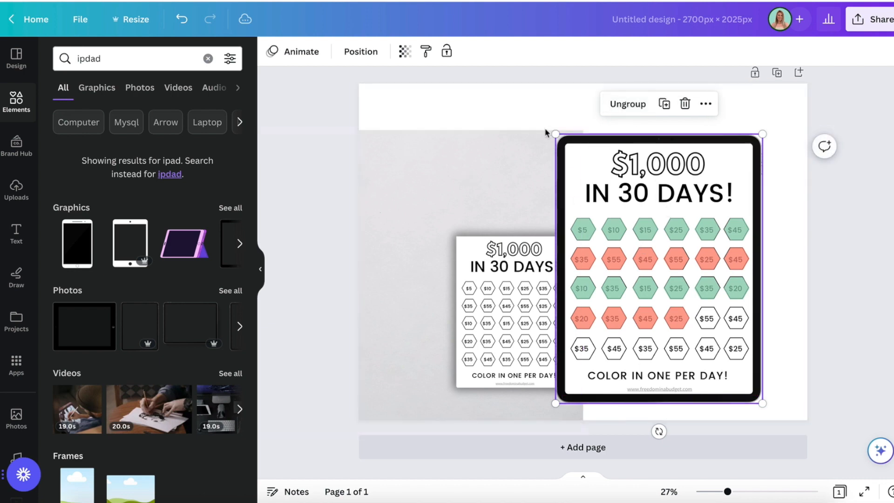
drag(553, 136, 660, 215)
click(767, 191)
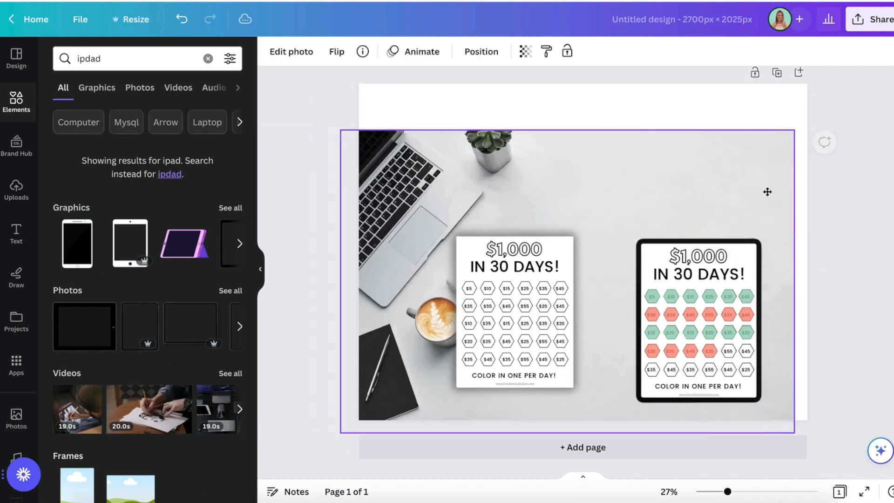
drag(794, 191, 764, 191)
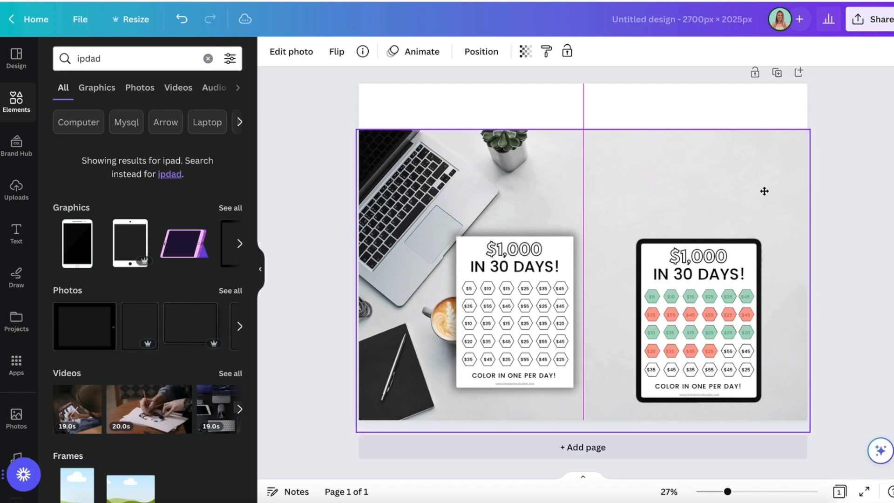
- Tilt the tablet group slightly clockwise, shrink it further and place it near the desk photo's right edge
click(720, 345)
drag(698, 431, 679, 429)
drag(721, 278, 751, 219)
drag(653, 331, 698, 313)
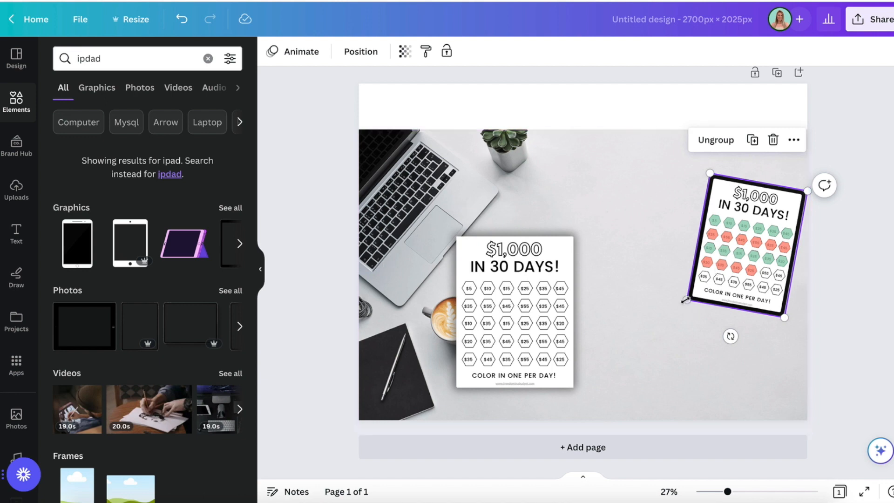
- Enlarge the plain printable group and position it between the coffee cup and the tablet
drag(518, 277, 570, 261)
drag(639, 392, 746, 393)
drag(599, 335, 605, 305)
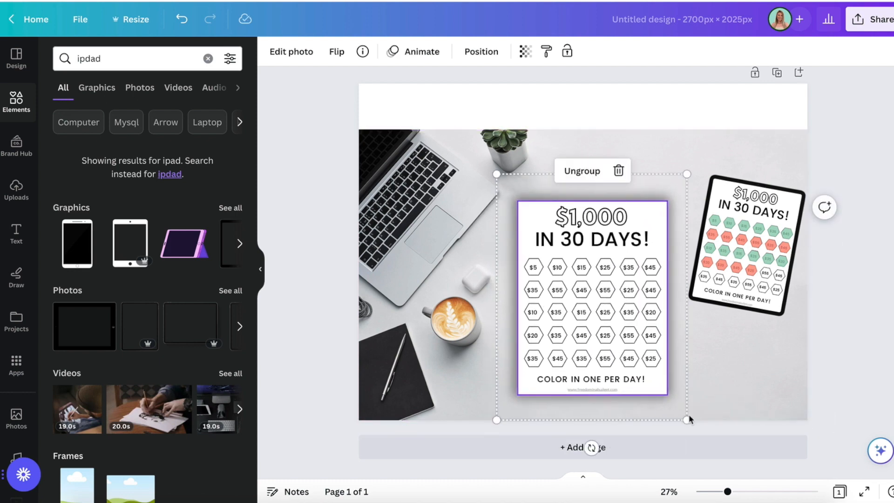
- Enlarge the plain printable group slightly more and nudge it toward the coffee cup
drag(688, 419, 707, 427)
drag(614, 345, 600, 339)
click(323, 290)
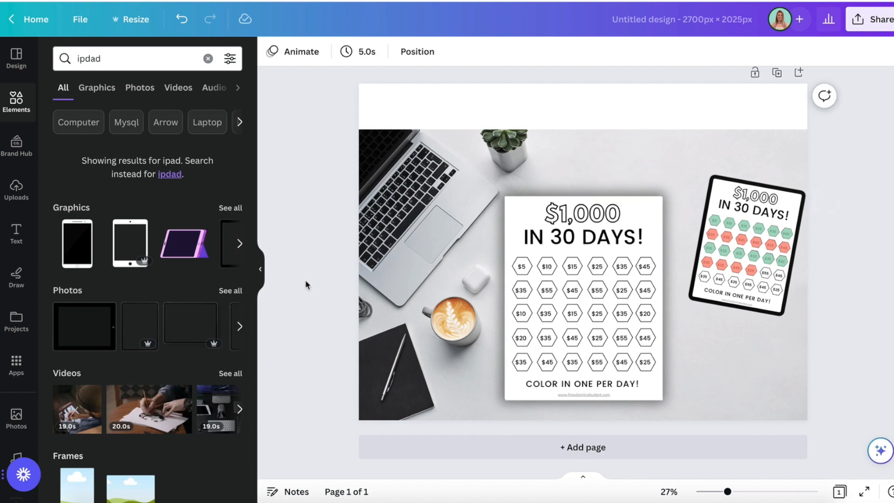
- Search the elements for "pencil isolated" and look through all the graphics results for a suitable pencil
click(115, 59)
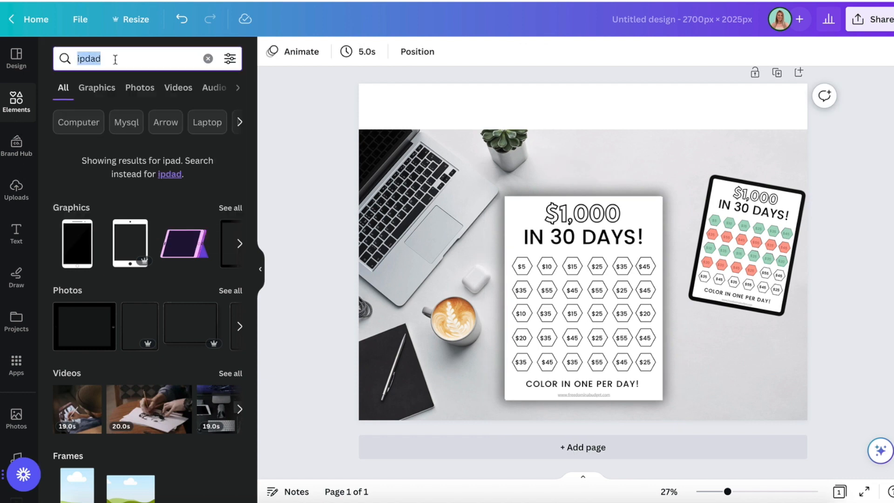
text(pe)
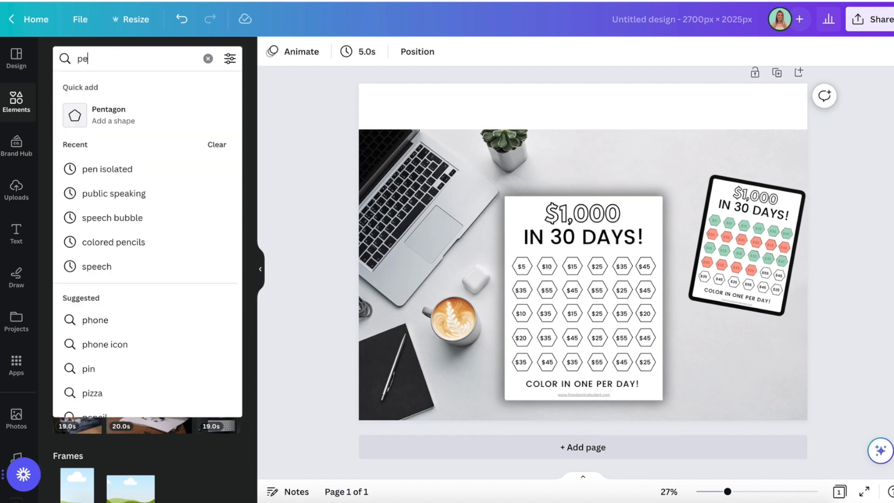
text(ncil isolated)
key(Return)
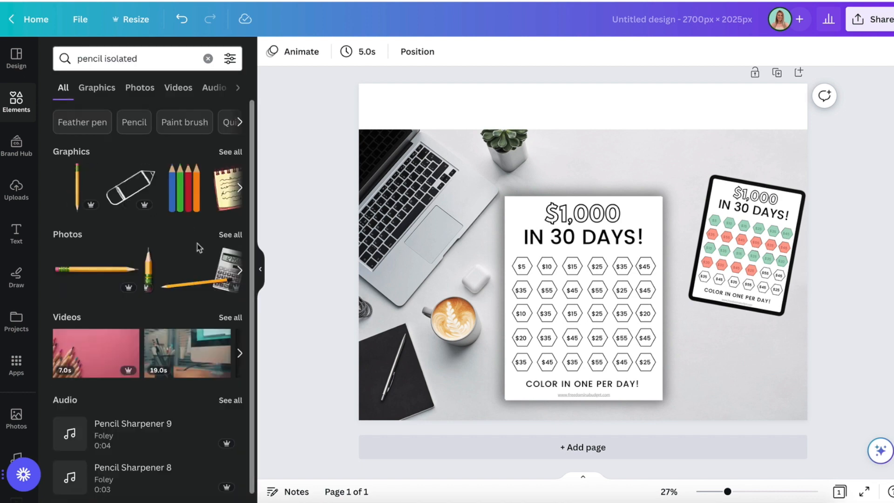
scroll(199, 247, down, 1)
click(233, 145)
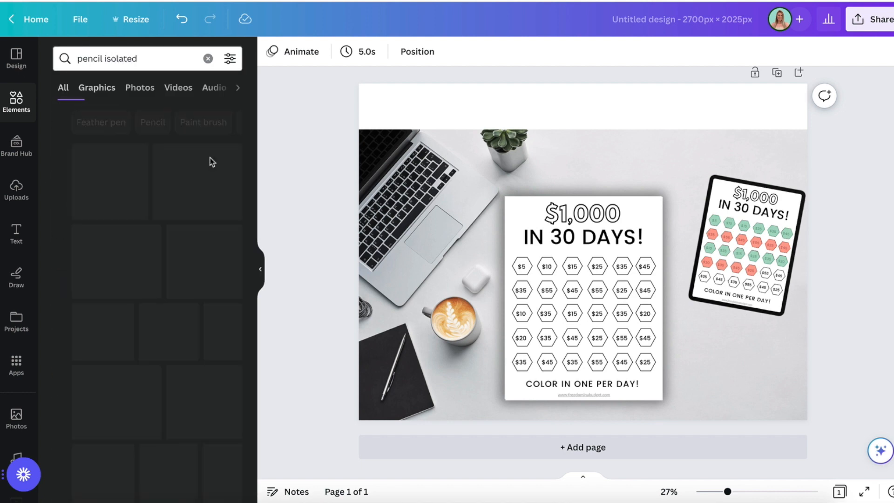
scroll(124, 268, down, 3)
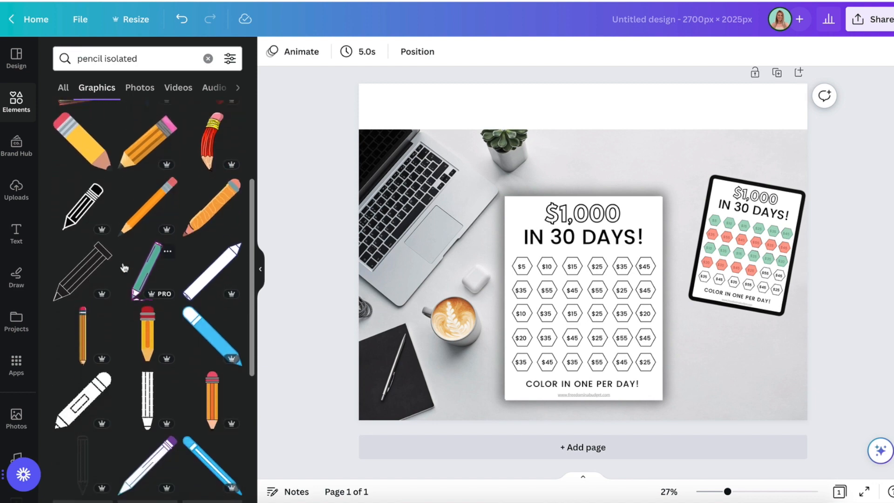
scroll(124, 268, down, 3)
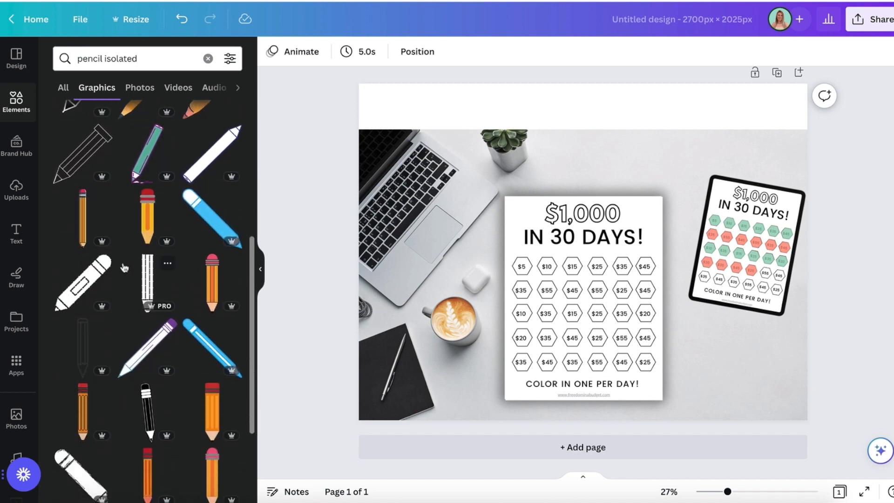
scroll(140, 224, up, 1)
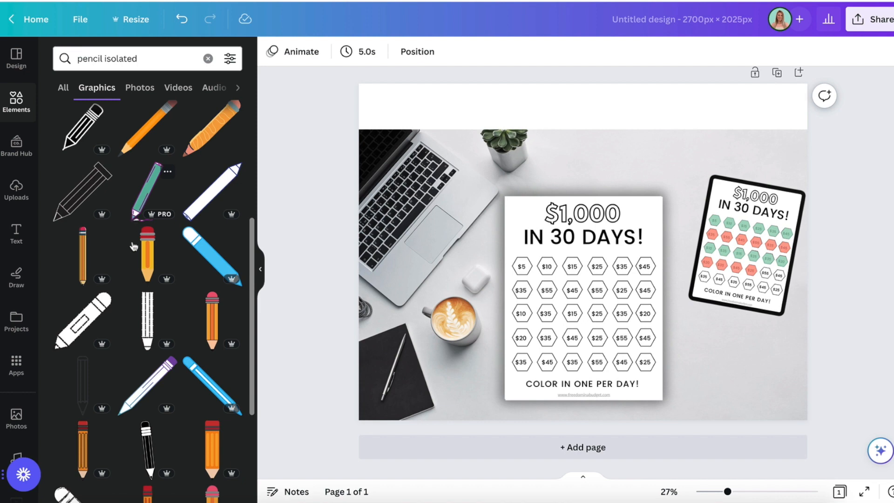
scroll(99, 344, down, 6)
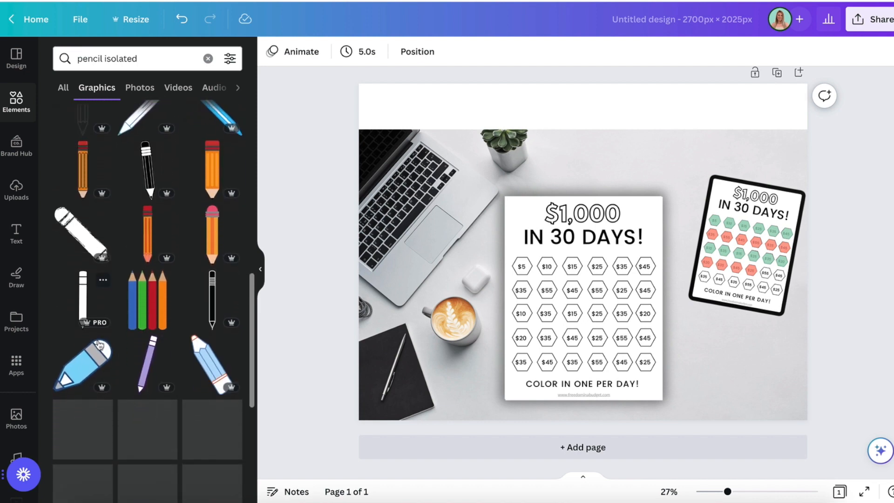
scroll(99, 345, down, 4)
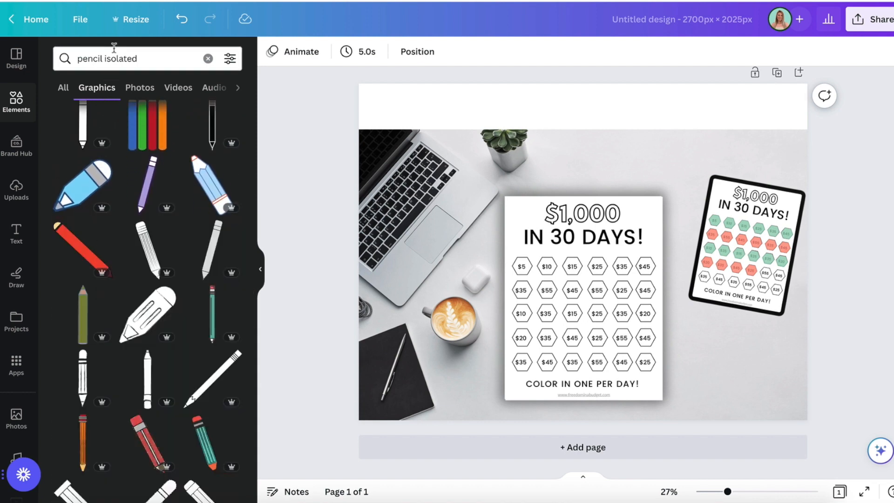
- Refine the graphics search to "colored pencil isolated" and look through the results for a bundle of colored pencils
click(74, 59)
click(80, 59)
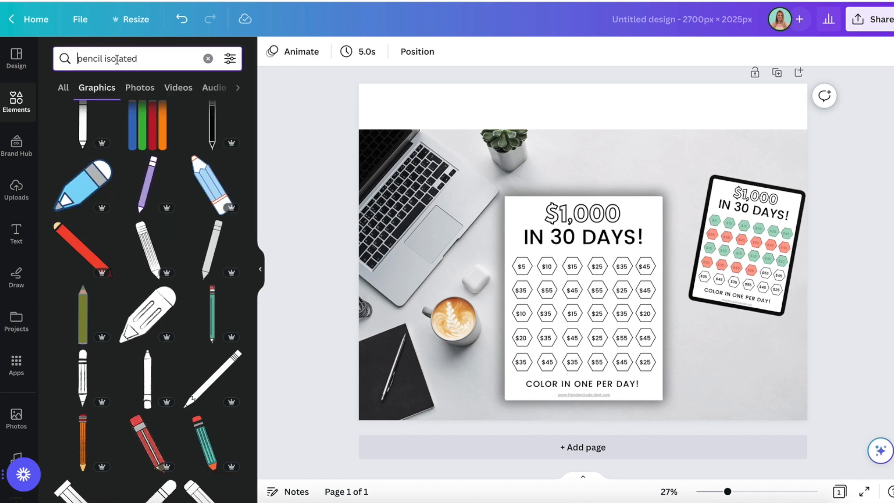
text(colored)
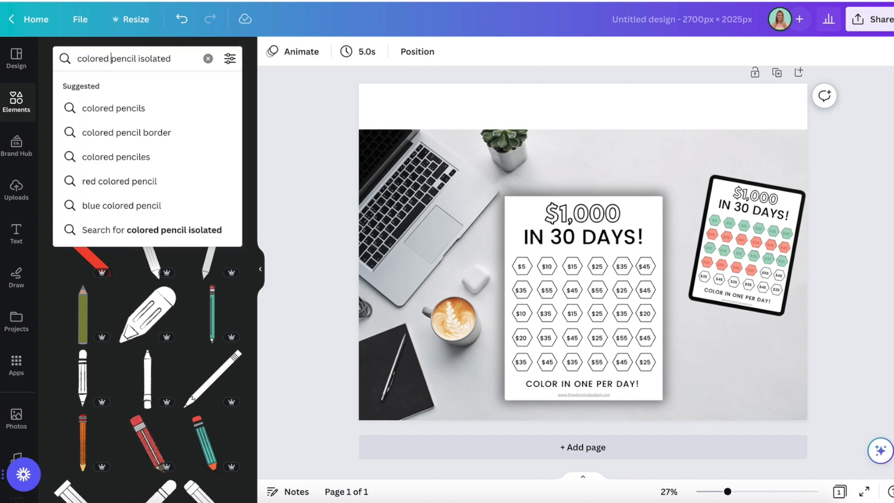
key(Return)
scroll(124, 254, down, 7)
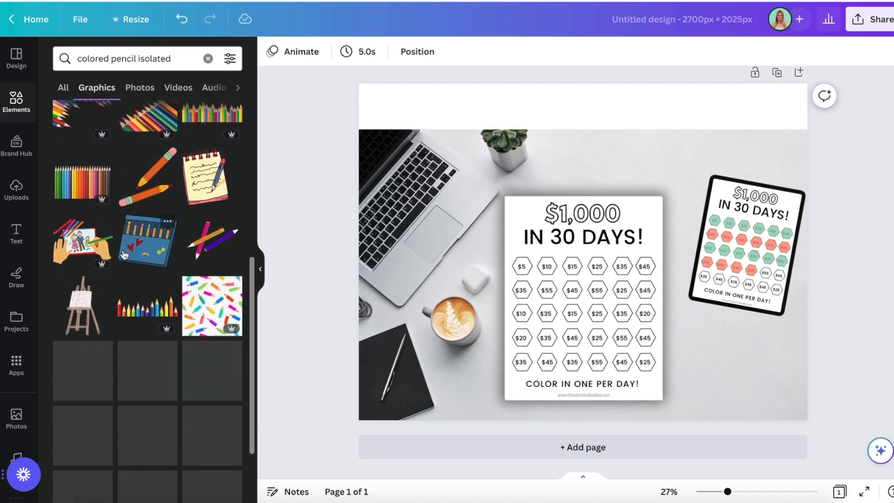
scroll(123, 254, down, 3)
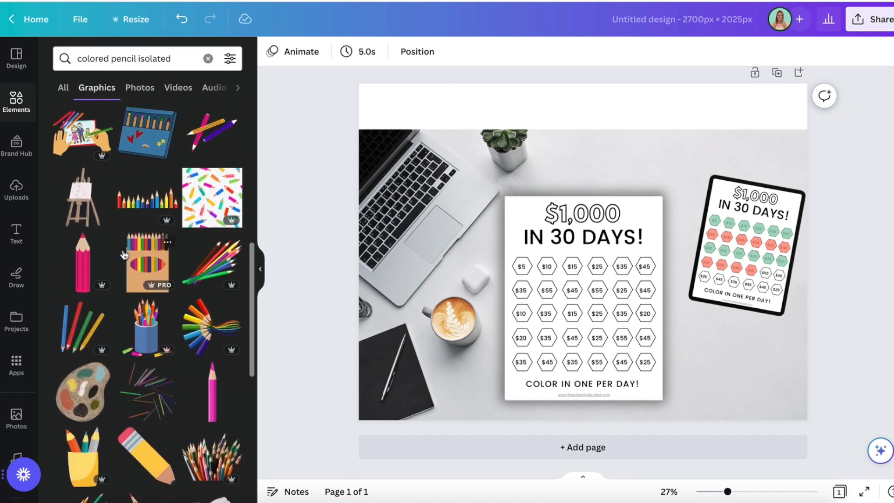
scroll(123, 254, down, 1)
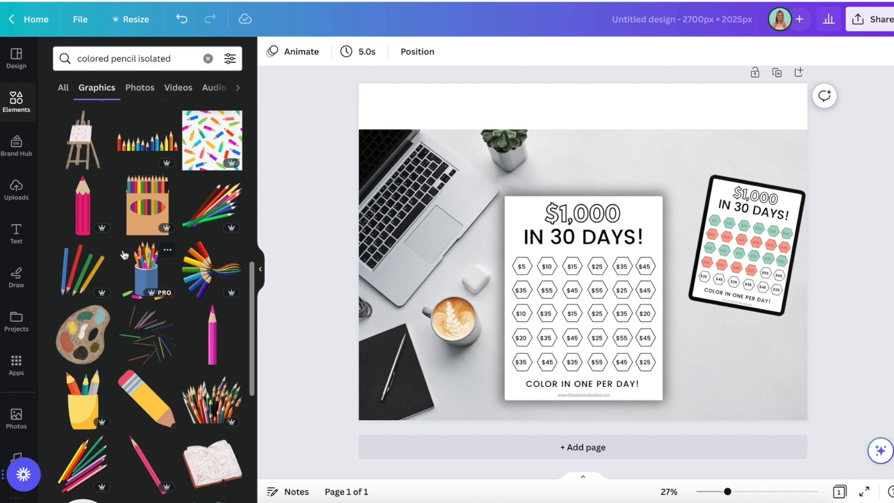
scroll(124, 255, up, 1)
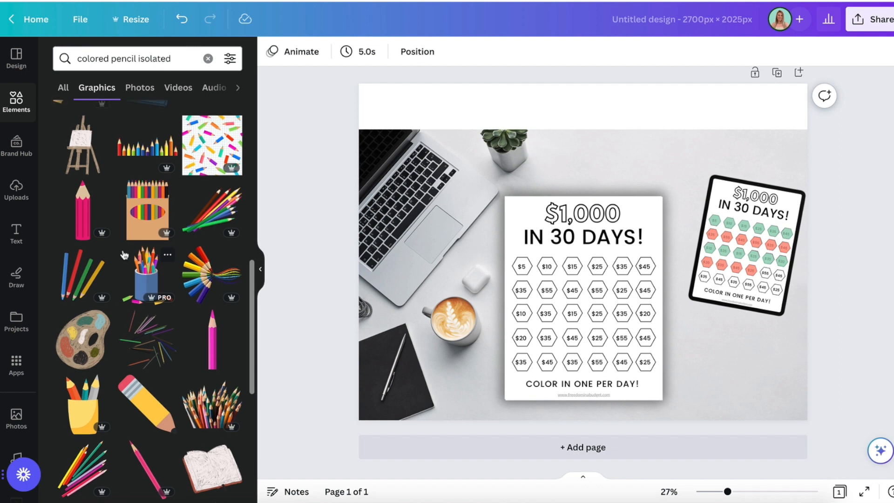
- Add the fanned bundle of colored pencils, shrink it and place it between the black notebook and the plain printable
click(223, 224)
drag(671, 185, 619, 228)
drag(554, 266, 479, 364)
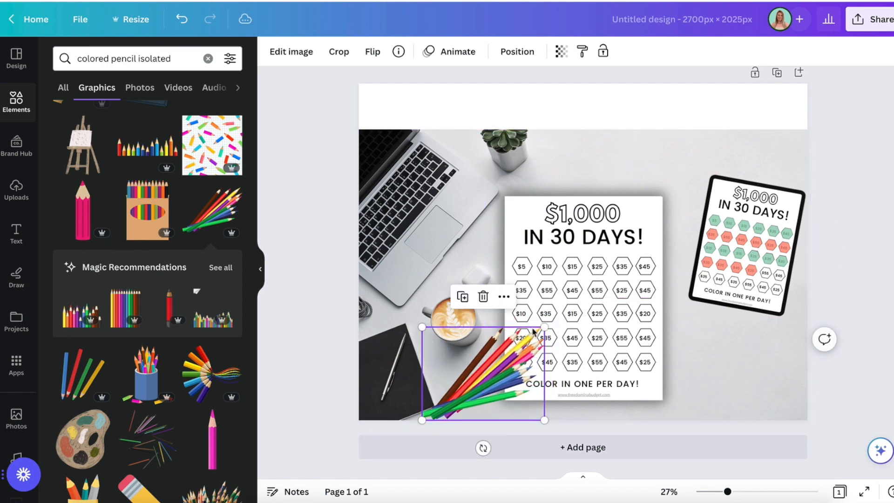
drag(542, 328, 517, 348)
mouse_move(477, 381)
mouse_down()
mouse_move(482, 367)
mouse_move(486, 382)
mouse_up()
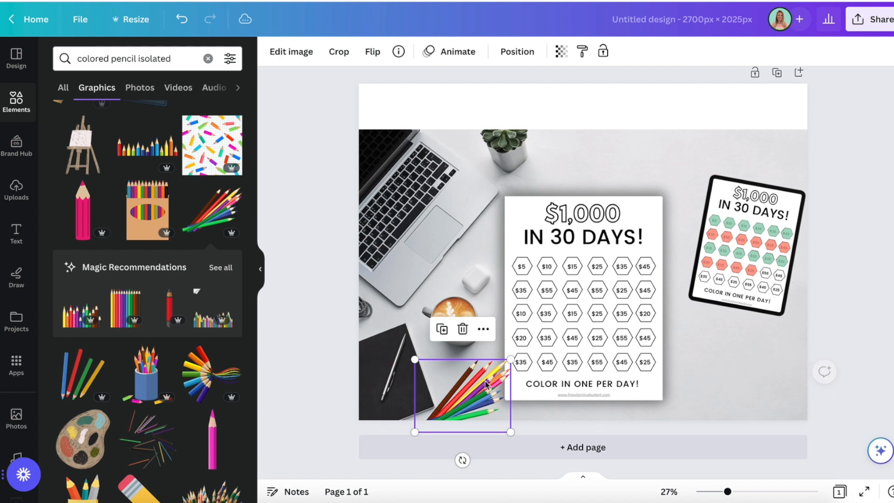
click(283, 314)
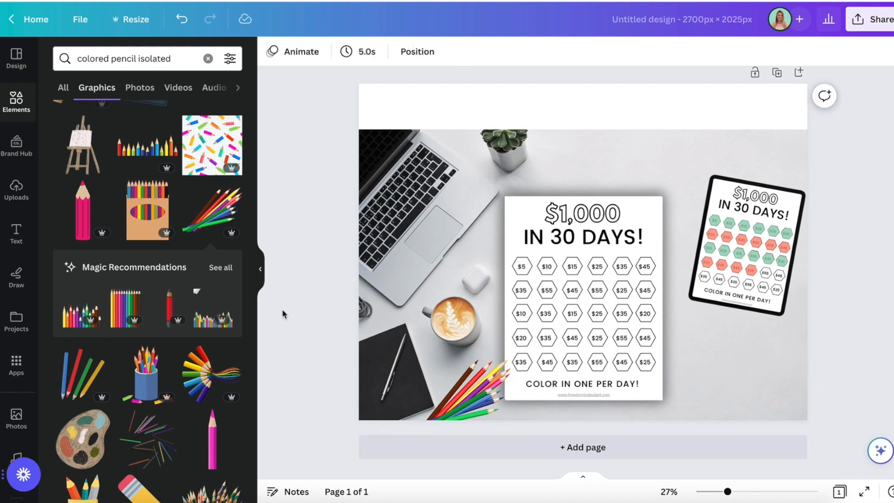
- Flip the colored pencils horizontally and place them over the plain printable's lower right edge
drag(491, 404, 675, 367)
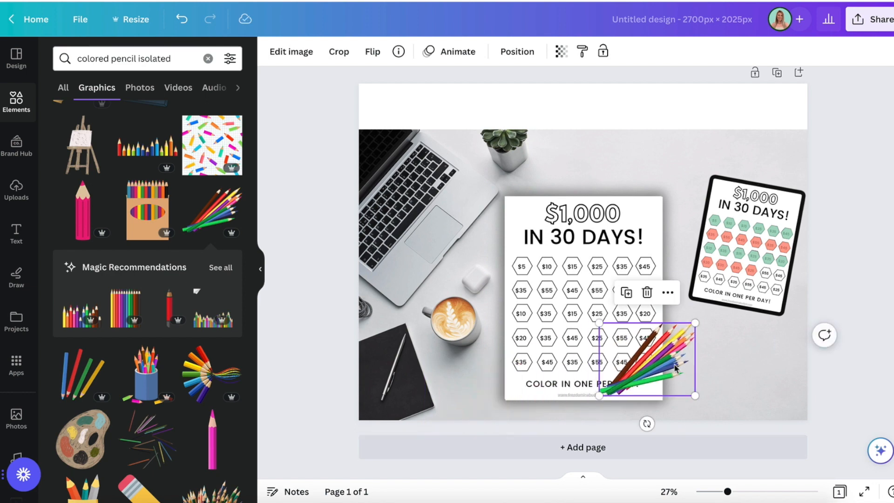
click(372, 53)
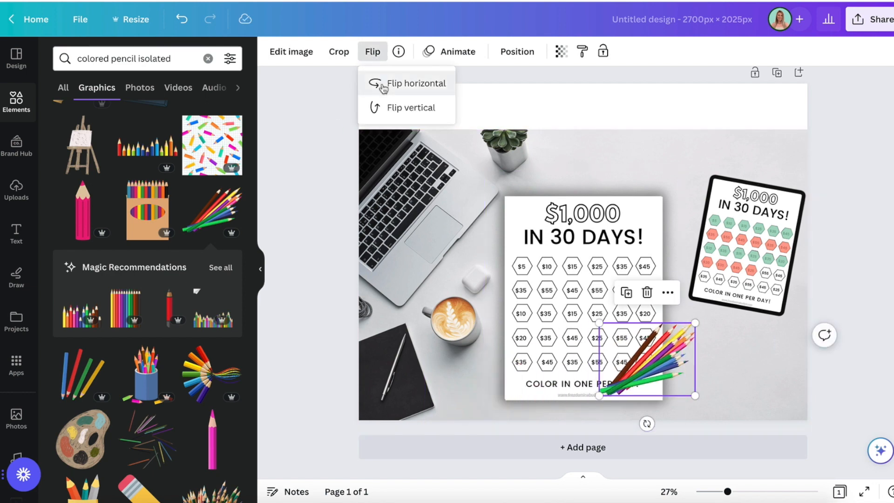
click(410, 84)
mouse_move(659, 371)
mouse_down()
mouse_move(710, 368)
mouse_move(685, 386)
mouse_move(703, 380)
mouse_move(693, 368)
mouse_up()
click(822, 262)
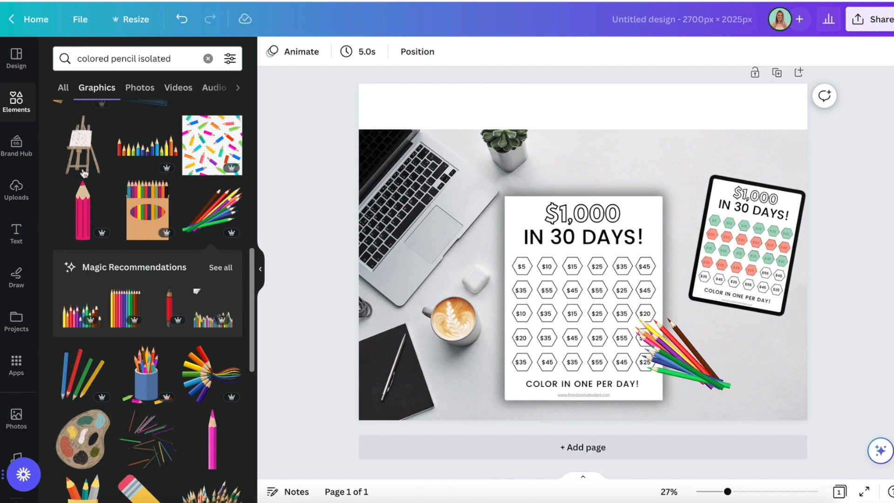
- Add a coral circle below the tablet and enlarge it so it runs off the page's lower right corner
click(17, 110)
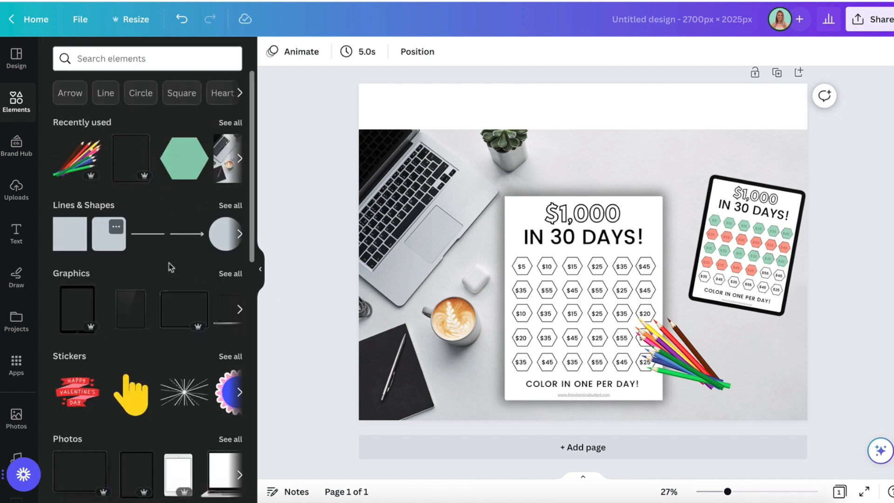
click(215, 246)
drag(593, 273, 743, 373)
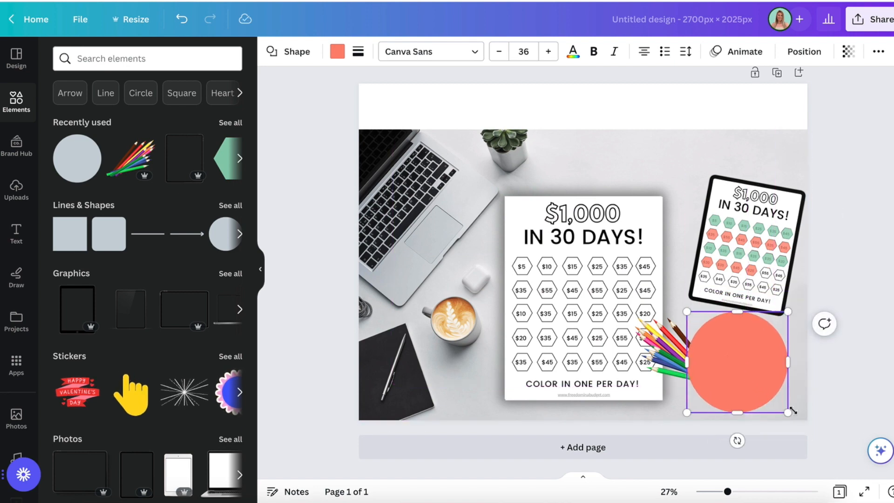
drag(792, 411, 858, 409)
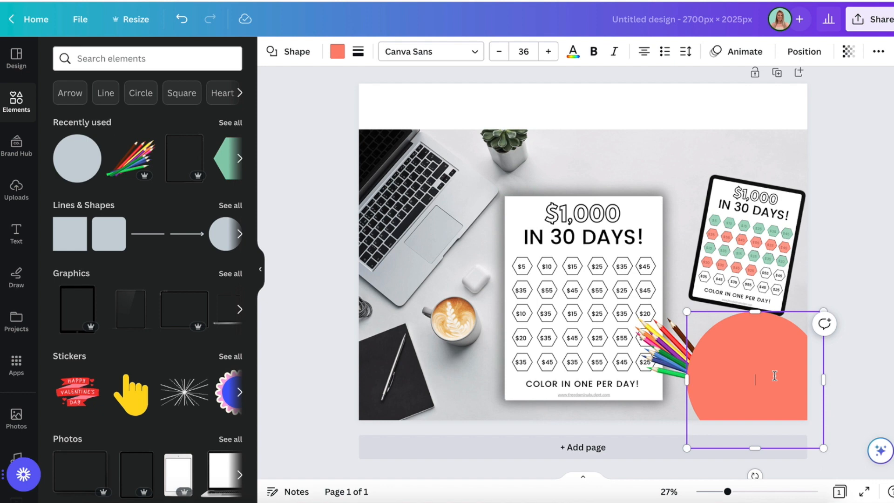
click(675, 265)
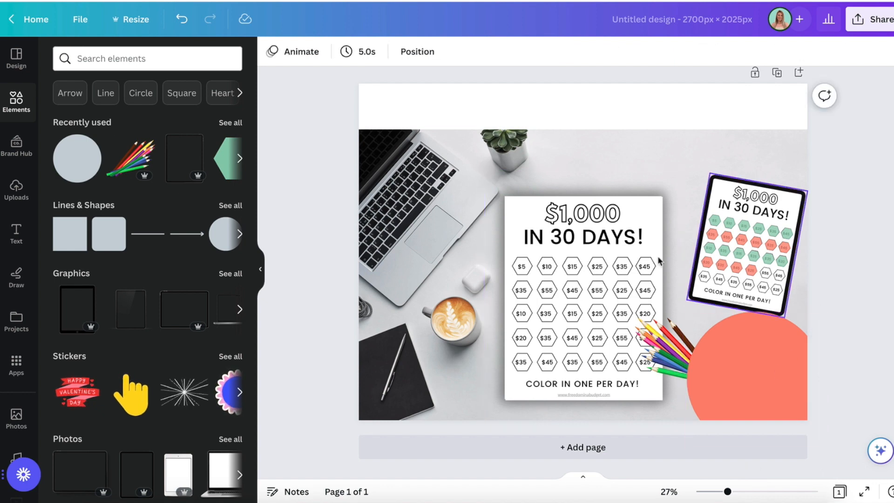
click(638, 171)
click(855, 189)
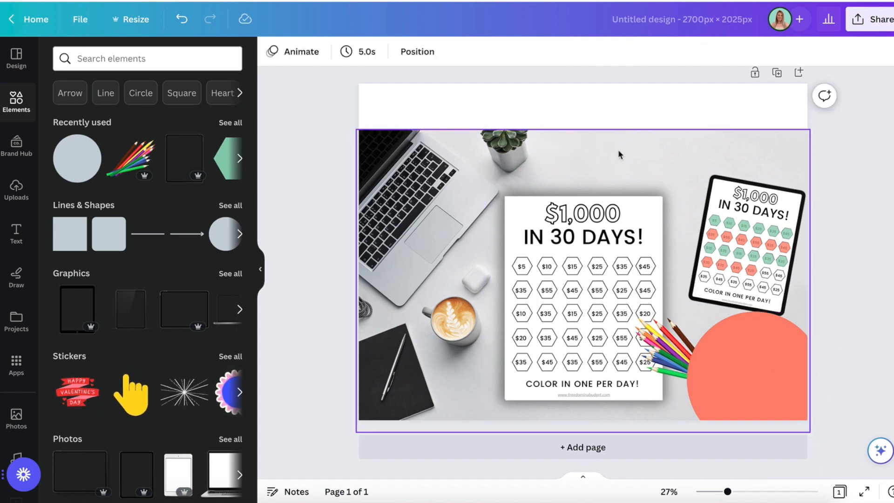
- Add the text "INSTANT DOWNLOAD" on two lines and place it on the upper part of the coral circle
click(621, 131)
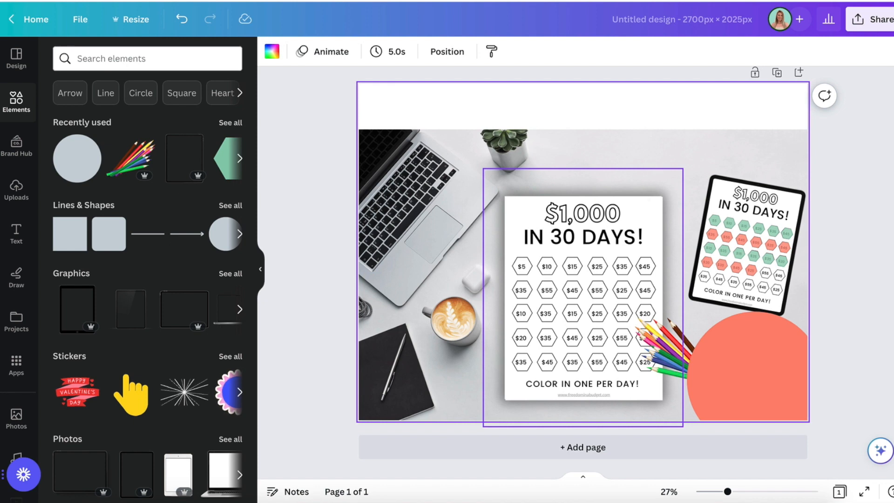
key(t)
drag(593, 246, 797, 349)
text(INSTANT DOWNLOAD)
click(743, 348)
key(Return)
drag(797, 344, 824, 312)
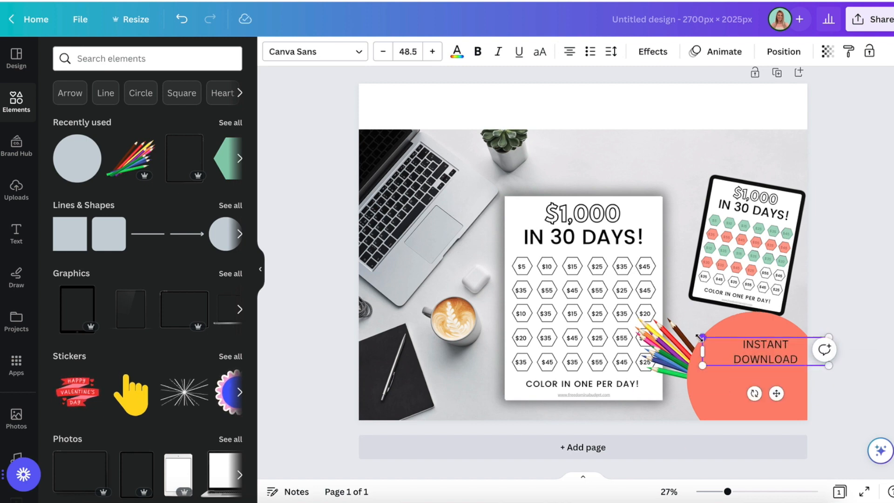
- Enlarge the "INSTANT DOWNLOAD" text to size 58.3 and set its font to Open Sans Bold
drag(699, 336, 677, 331)
click(477, 51)
click(356, 51)
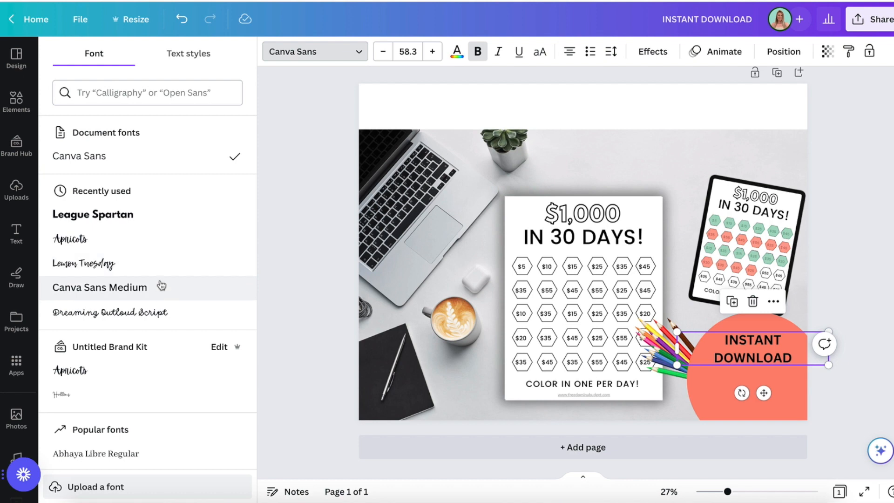
click(161, 293)
click(142, 96)
text(OPEN)
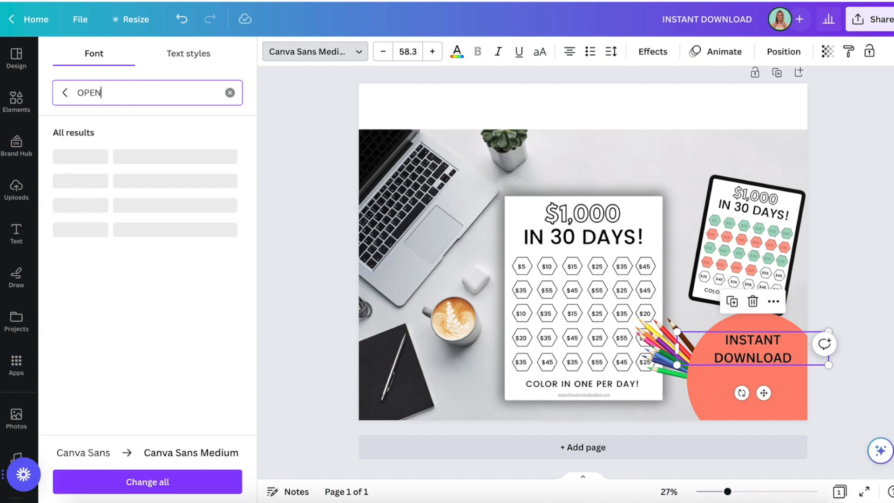
scroll(171, 211, down, 1)
click(168, 234)
- Reduce the line spacing of the "INSTANT DOWNLOAD" text and nudge it up within the coral circle
click(611, 51)
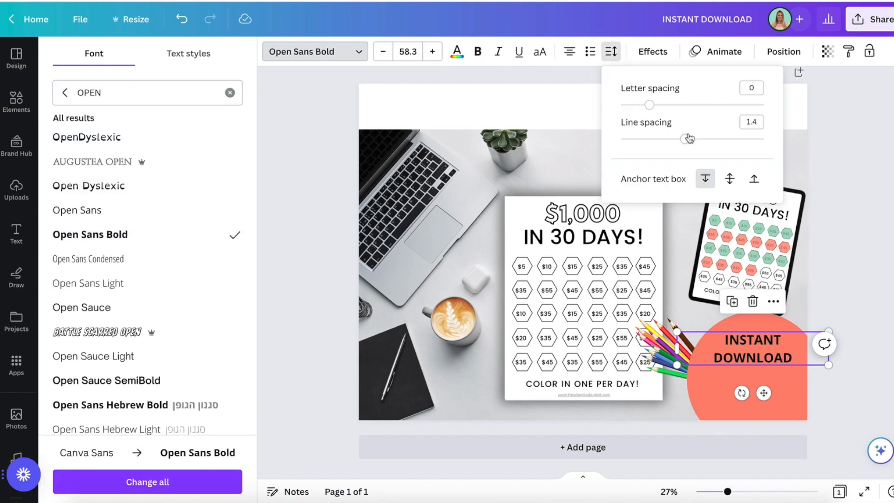
drag(688, 139, 661, 139)
drag(766, 341, 769, 333)
- Add the text "Use as a printable or on a tablet" in the coral circle beneath "INSTANT DOWNLOAD"
click(600, 105)
key(t)
drag(578, 250, 742, 381)
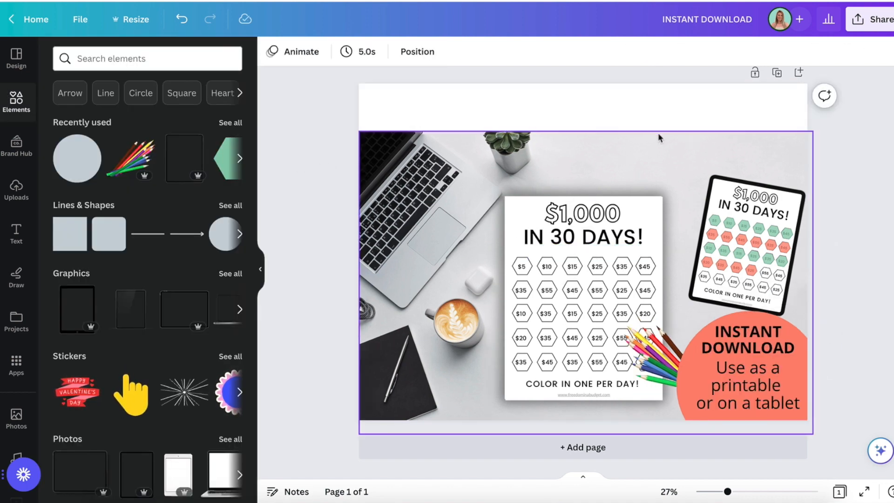
- Search the elements for "money isolated" and "coin isolated", and place the scattered coins photo behind the top of the tablet
click(103, 62)
text(money isolated)
key(Return)
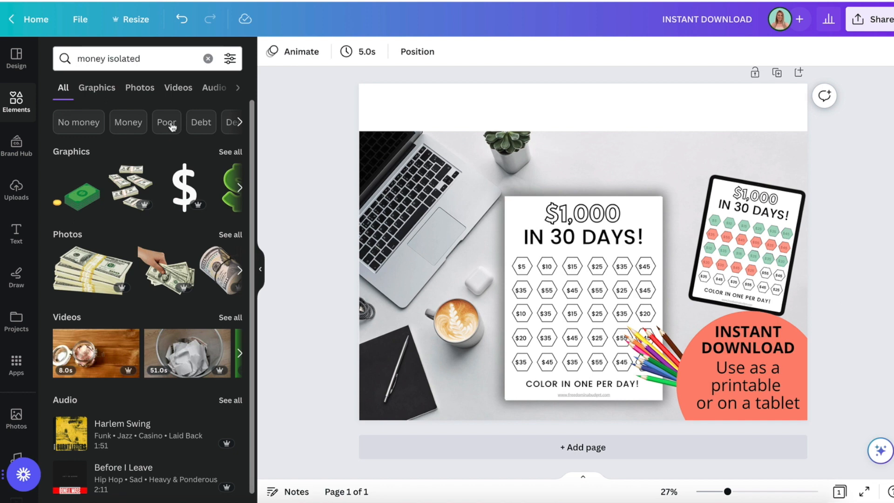
click(237, 157)
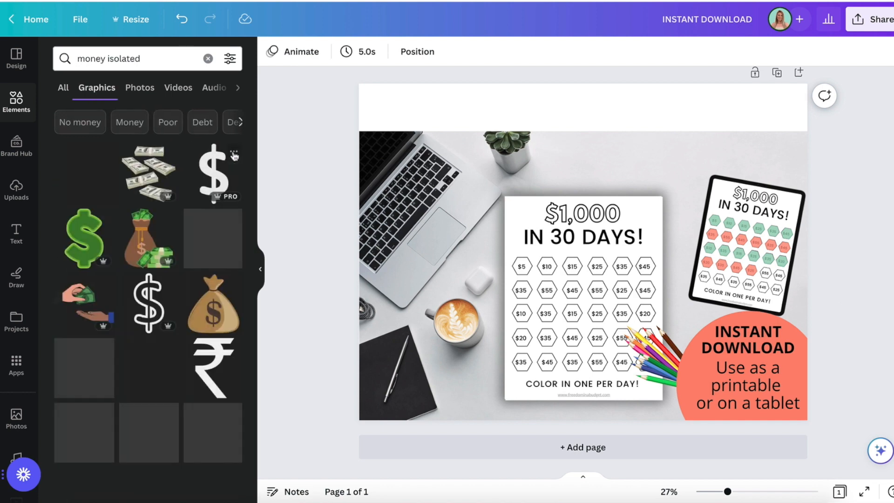
scroll(111, 332, down, 6)
scroll(112, 332, down, 3)
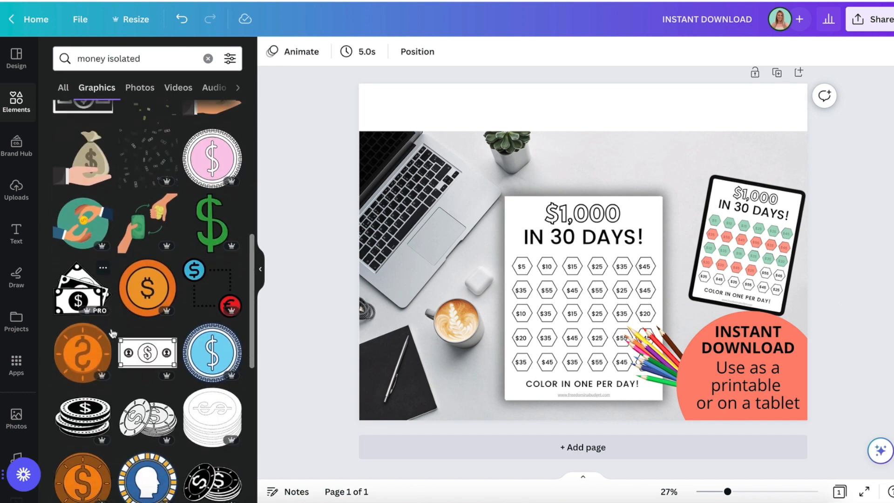
click(145, 88)
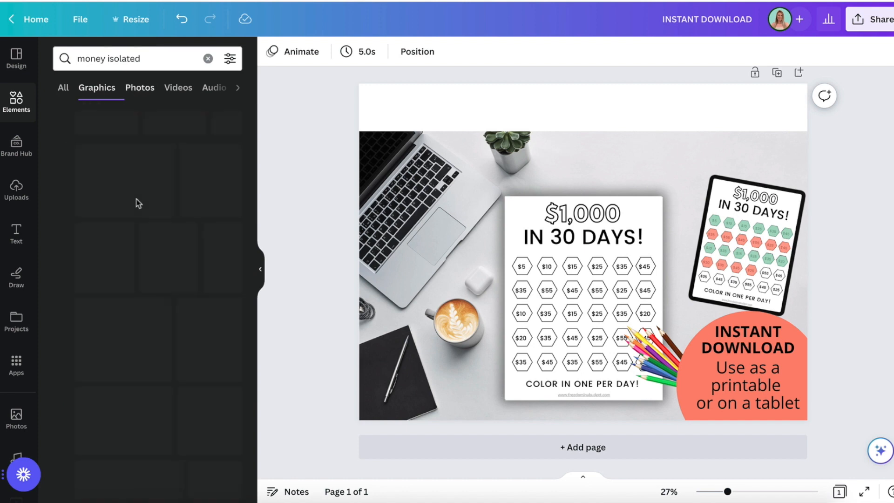
scroll(136, 191, down, 3)
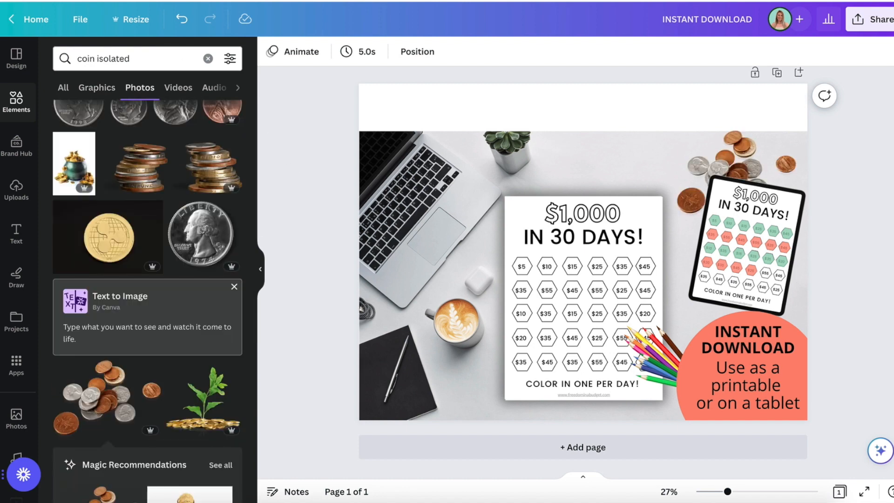
- Add a coral rectangle as a banner across the full page width, covering the white strip above the background photo
click(16, 101)
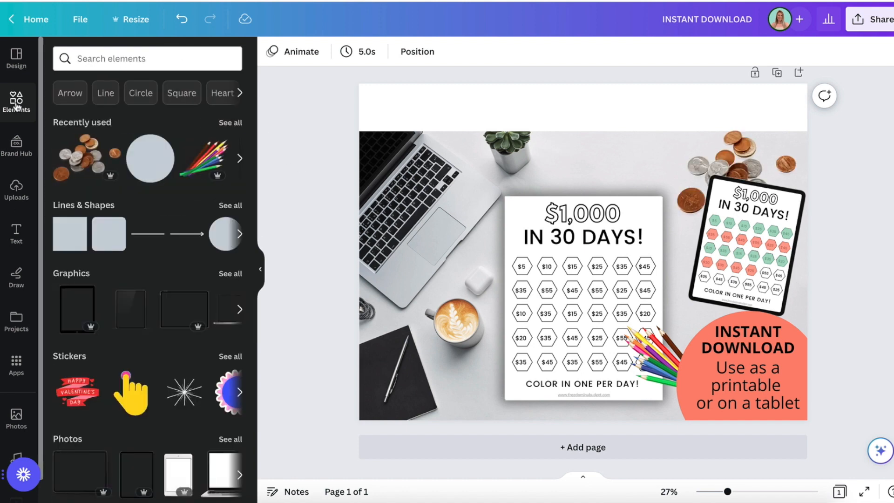
key(r)
drag(552, 275, 369, 118)
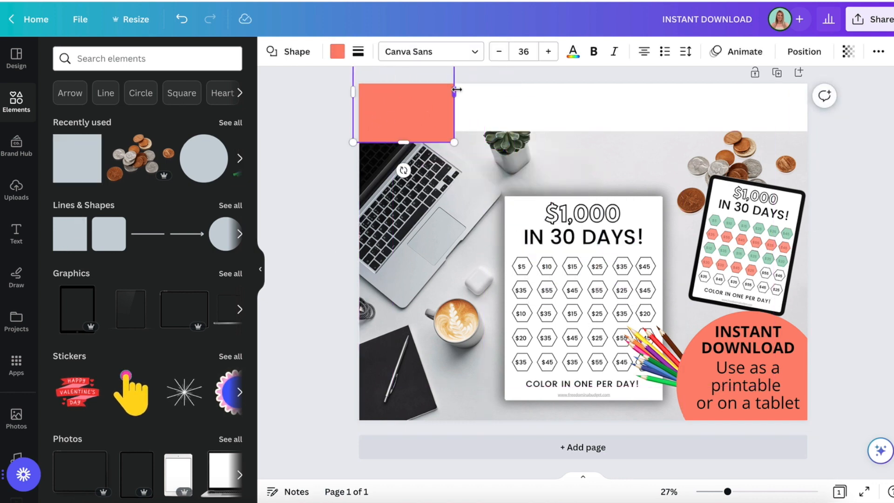
drag(692, 97, 845, 105)
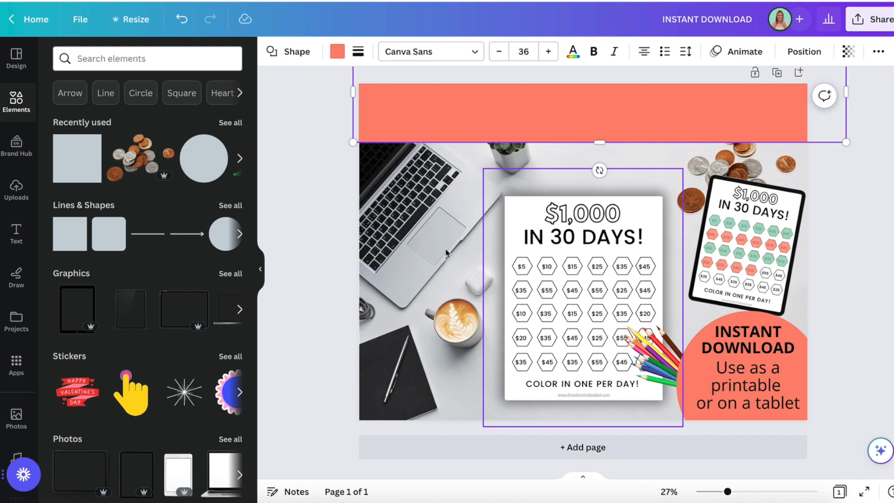
click(309, 112)
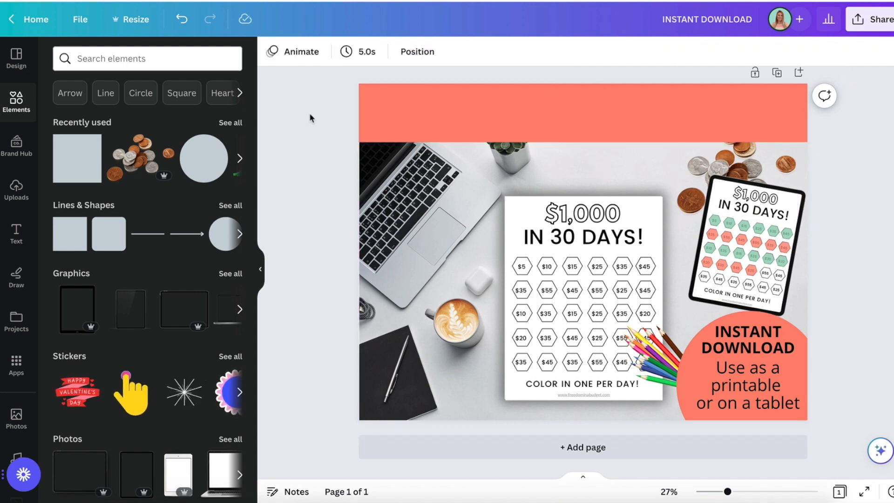
click(443, 111)
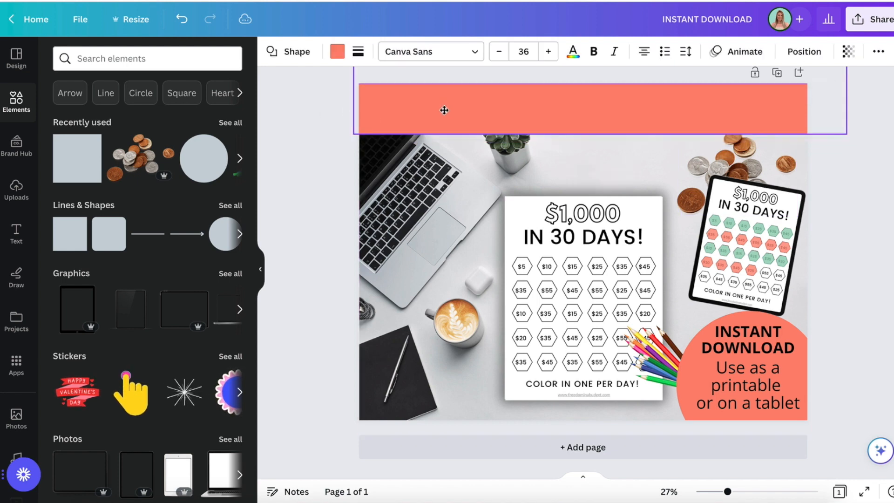
- Add the heading "SAVINGS CHALLENGE PRINTABLE" to the coral banner in Open Sans Bold, size 64, and stretch its text box to the page width
text(tSAVINGS CHALLENGE PRINTABLE)
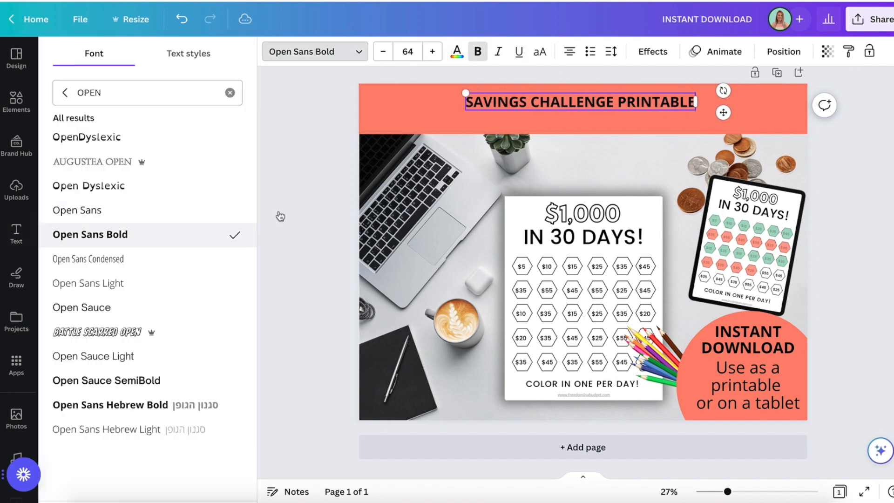
drag(464, 102, 359, 101)
drag(696, 101, 807, 102)
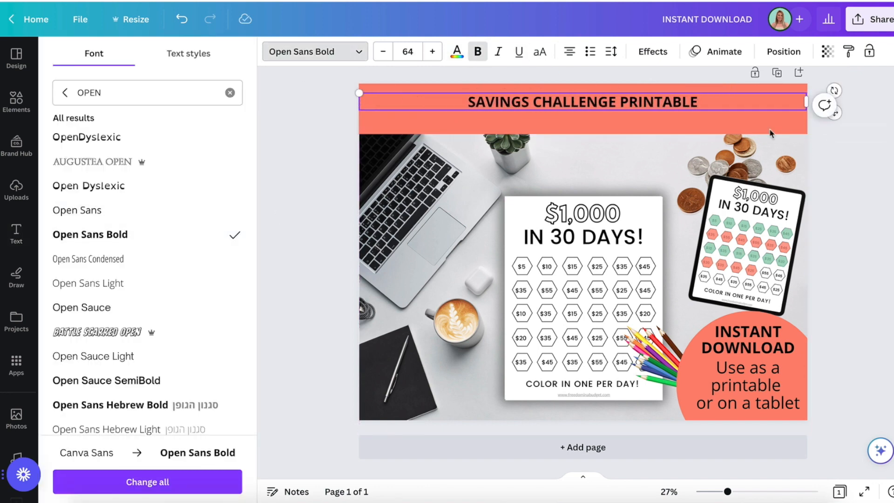
click(770, 134)
- Duplicate the heading just below itself, change the copy to "US LETTER | PRINTABLE PDF" and set its font to Open Sauce
drag(637, 102, 636, 120)
double_click(637, 120)
text(US LETTER | PRINTABLE PDF)
click(315, 51)
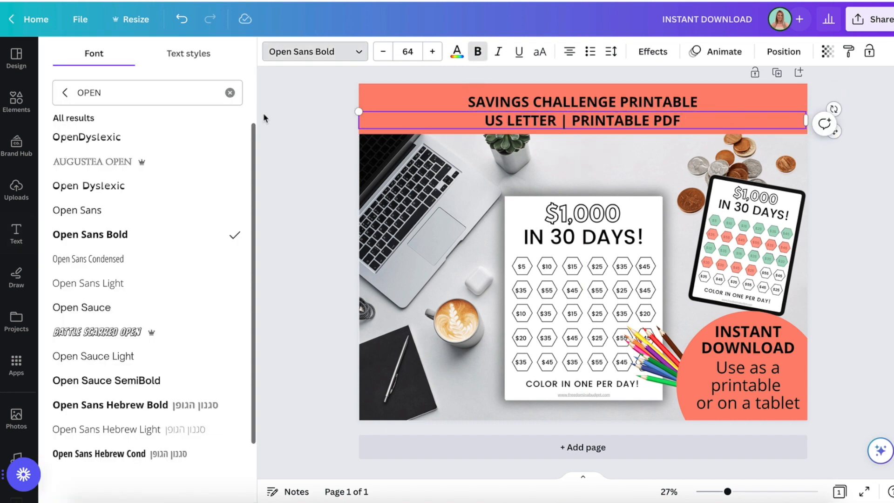
click(222, 389)
click(228, 309)
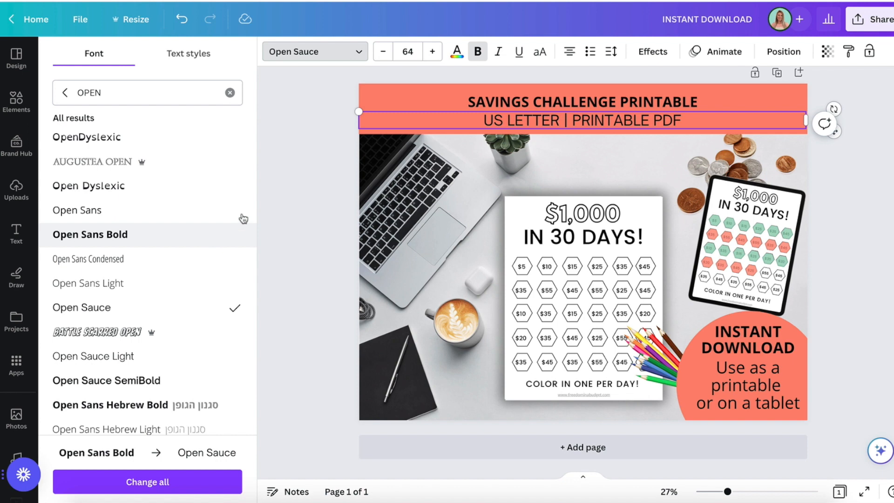
- Enlarge the two text lines so that they fill the coral banner
click(432, 53)
click(432, 53)
click(432, 53)
click(432, 53)
click(432, 52)
click(433, 52)
click(433, 53)
- Check the thumbnail at a small size and download it as a PNG at 2,700 × 2,025 px
drag(728, 492, 691, 490)
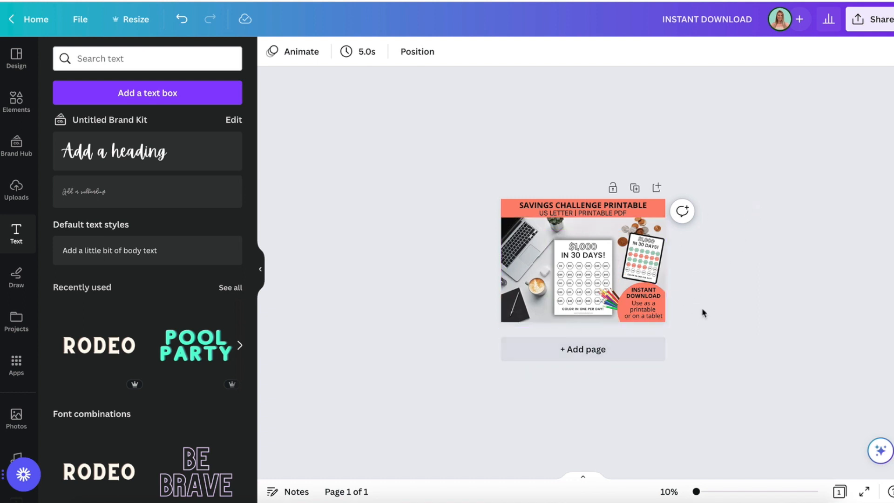
click(746, 498)
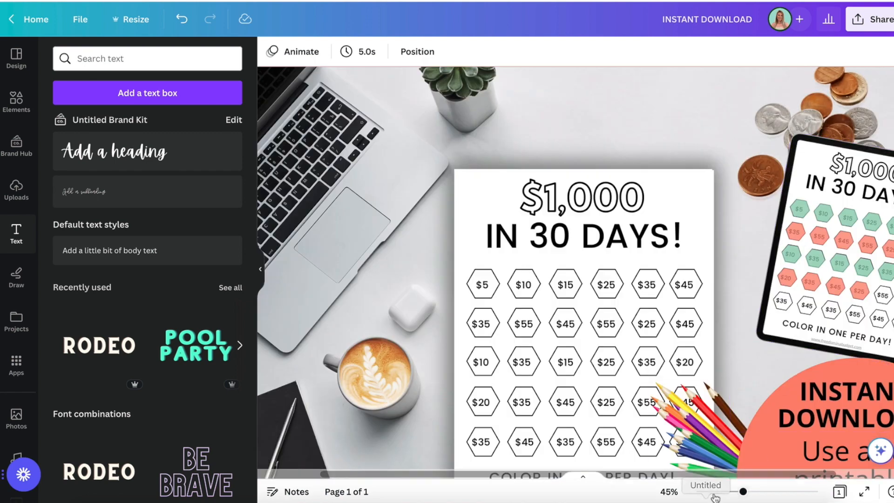
drag(742, 493, 717, 493)
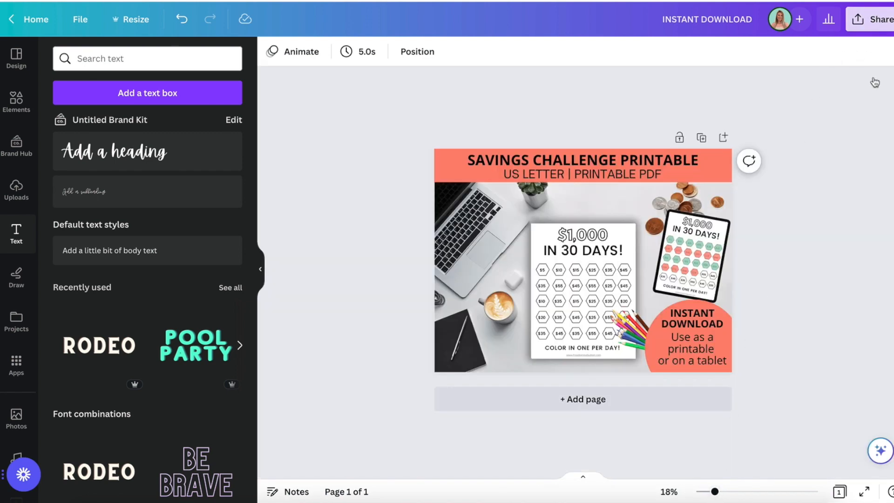
click(869, 20)
click(826, 328)
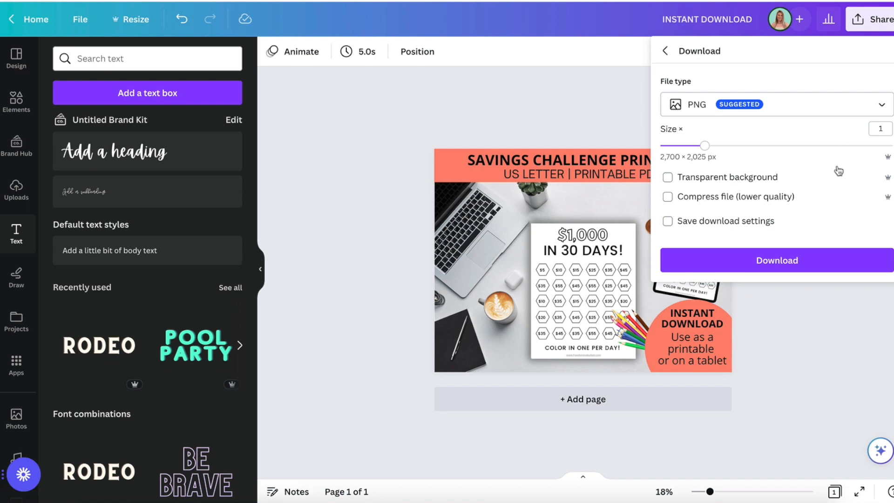
click(841, 257)
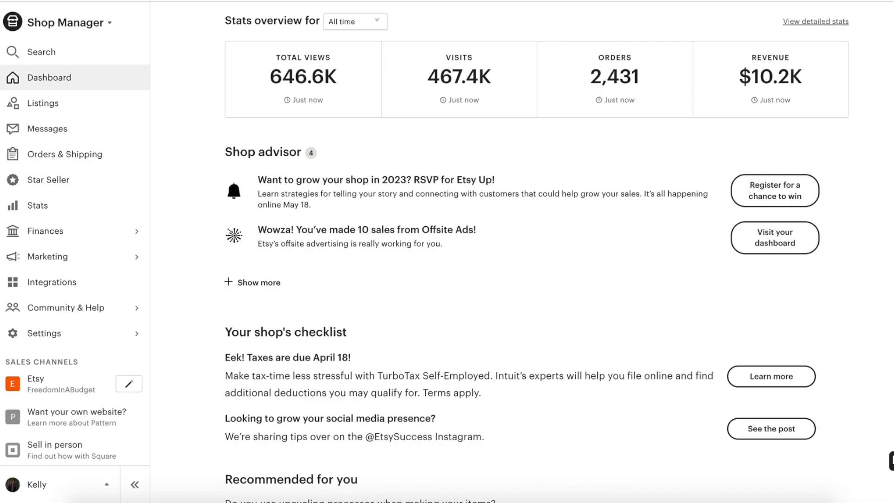
- Switch to the Etsy Shop Manager and open the $1,000 Challenge listing, the first one in the listings, for editing
click(112, 103)
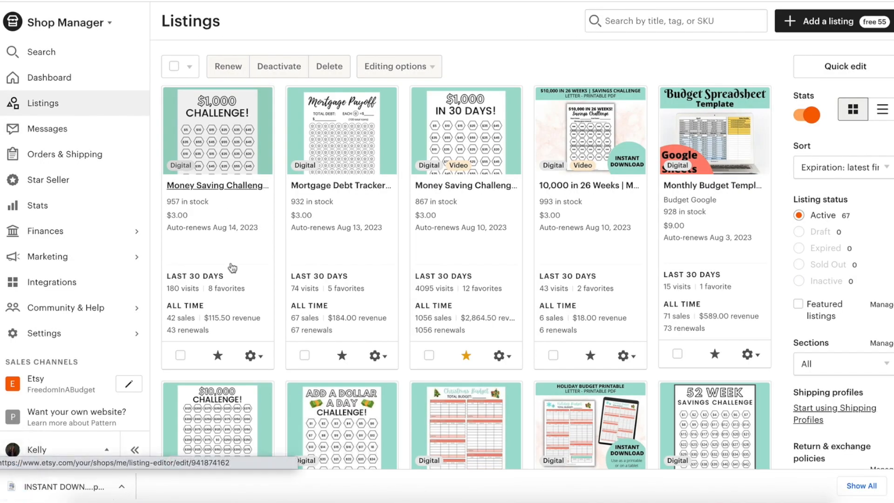
click(253, 356)
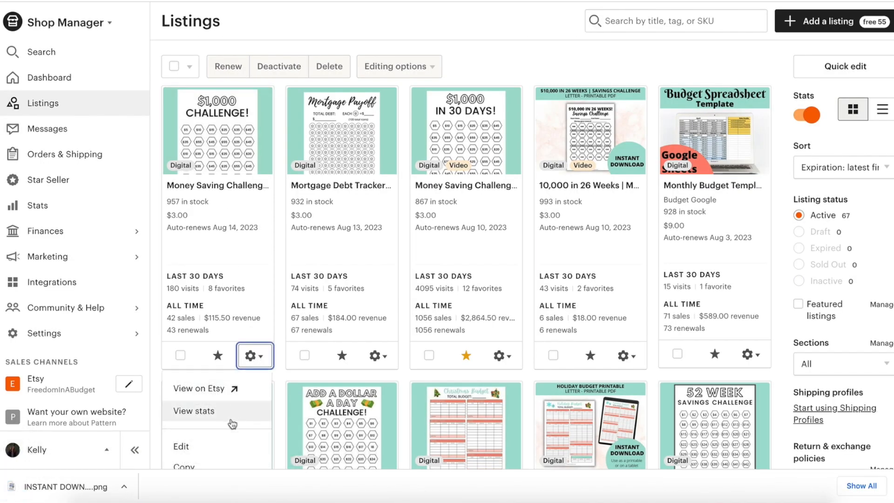
click(228, 446)
- Copy the listing title and use it in Finder to rename INSTANT DOWNLOAD.png in Downloads, leaving out the vertical bars and exclamation mark
triple_click(376, 230)
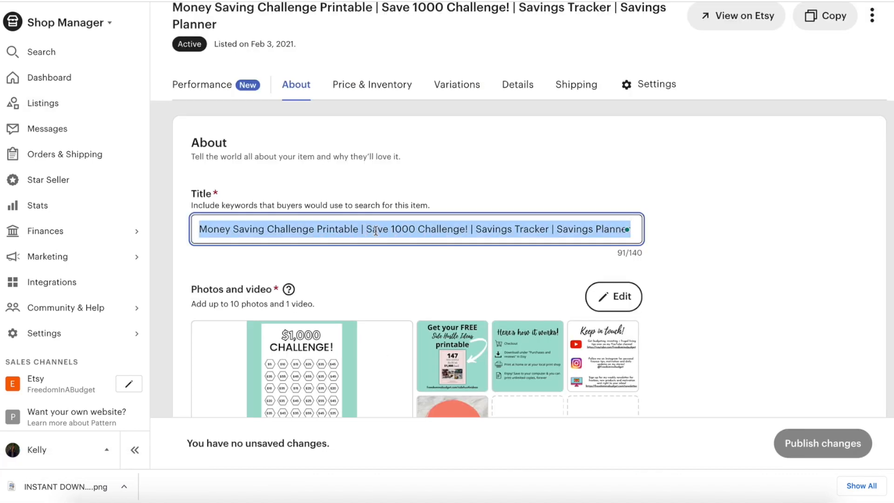
key(super+Tab)
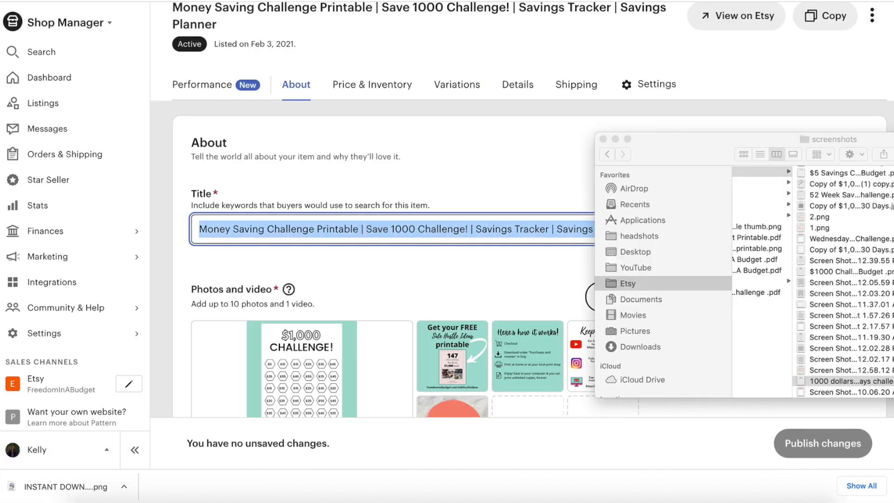
click(663, 352)
click(781, 173)
right_click(779, 172)
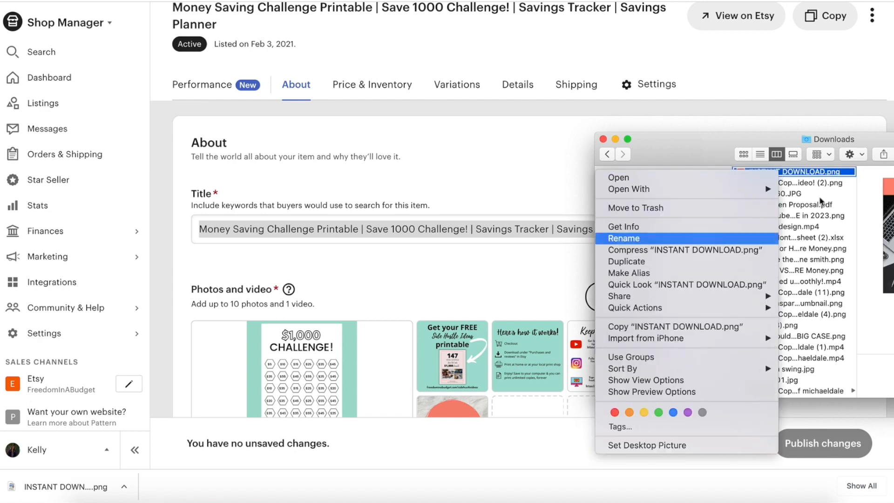
key(super+v)
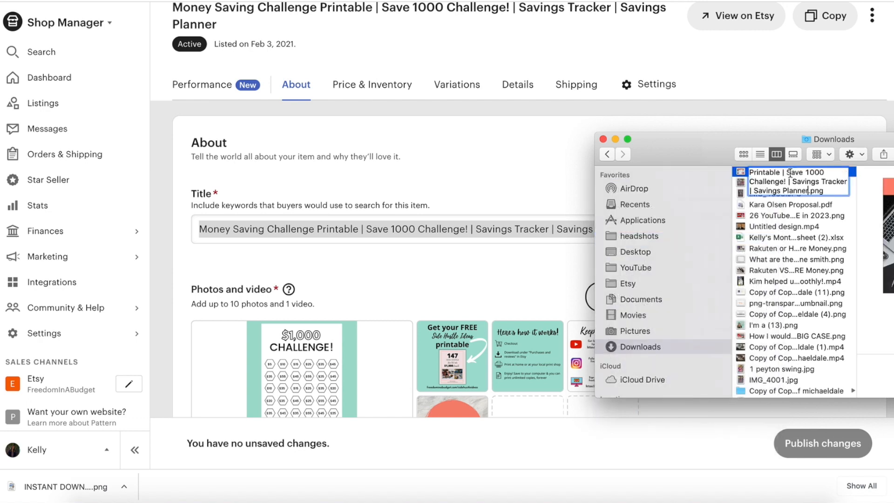
key(BackSpace)
key(BackSpace)
key(BackSpace)
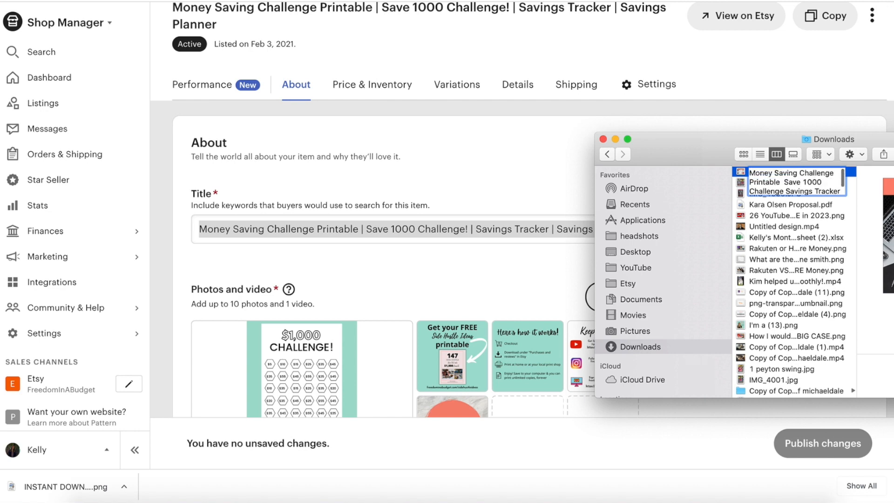
key(Return)
- Add the renamed image from Downloads to the Etsy listing's photos and move it into first place as the primary photo
click(495, 183)
scroll(495, 183, down, 3)
scroll(495, 184, down, 4)
scroll(495, 184, up, 2)
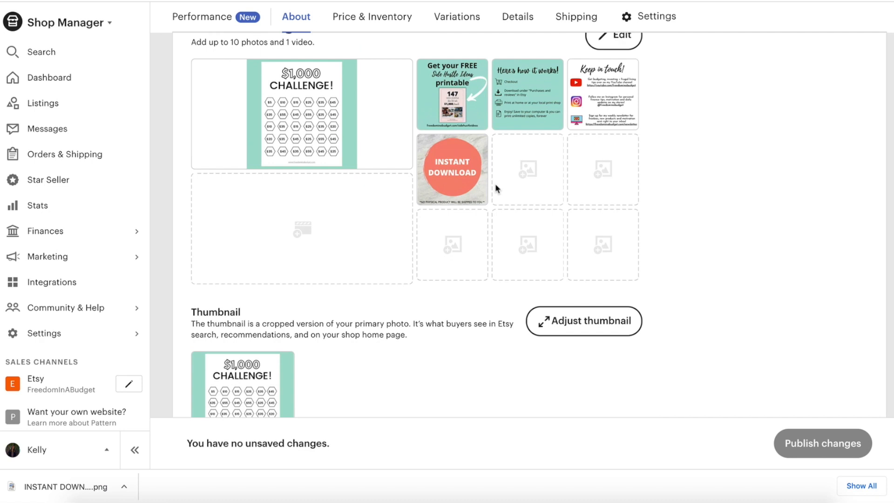
click(891, 289)
drag(810, 172, 473, 205)
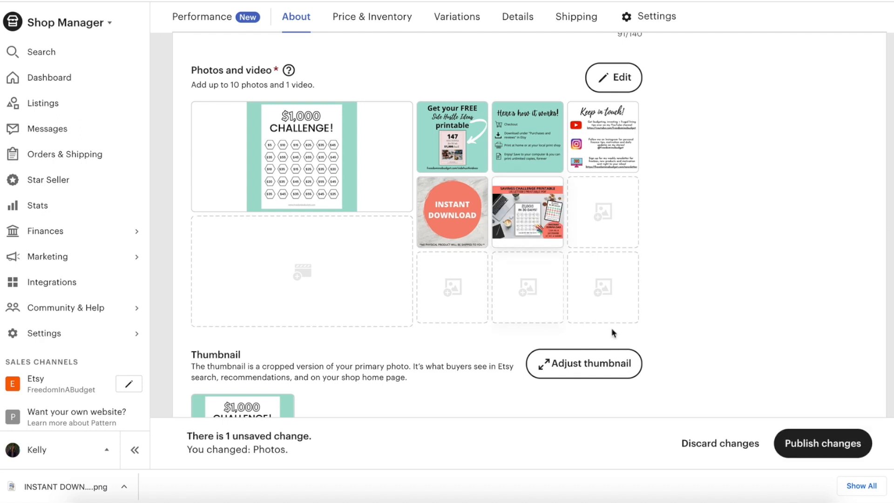
drag(552, 214, 328, 175)
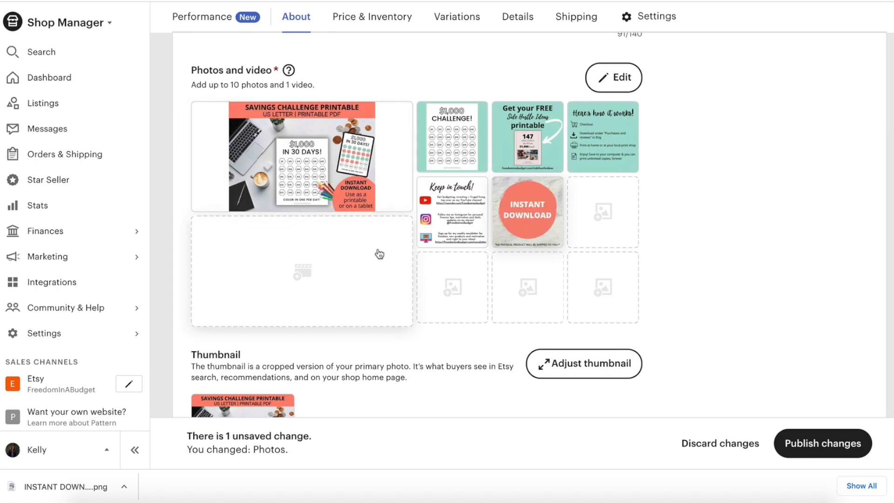
- Review the listing's cropped thumbnail and remaining sections, and publish the changes
scroll(379, 254, down, 4)
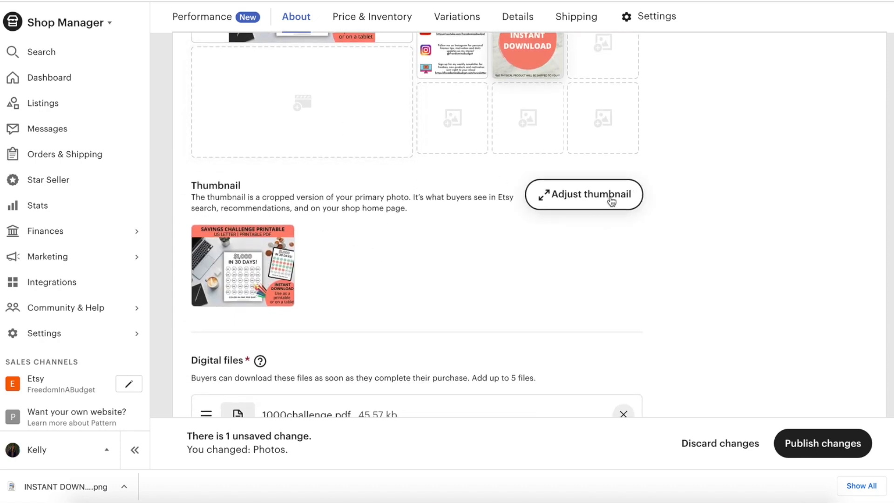
scroll(399, 223, down, 3)
scroll(399, 223, up, 3)
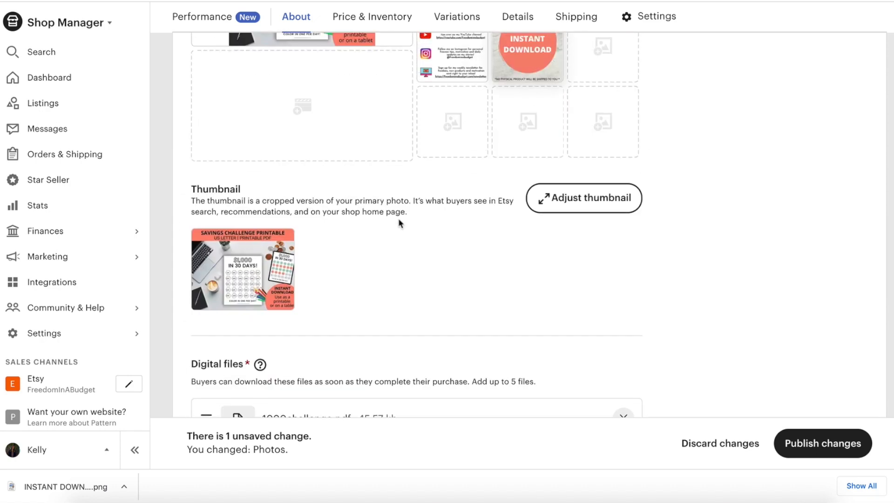
scroll(430, 285, up, 6)
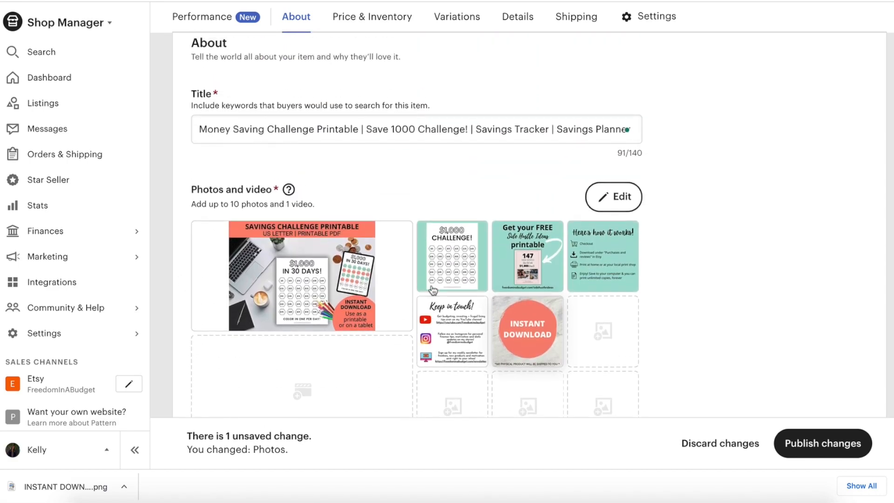
scroll(433, 289, up, 3)
scroll(433, 290, down, 15)
scroll(427, 199, down, 20)
scroll(427, 204, down, 15)
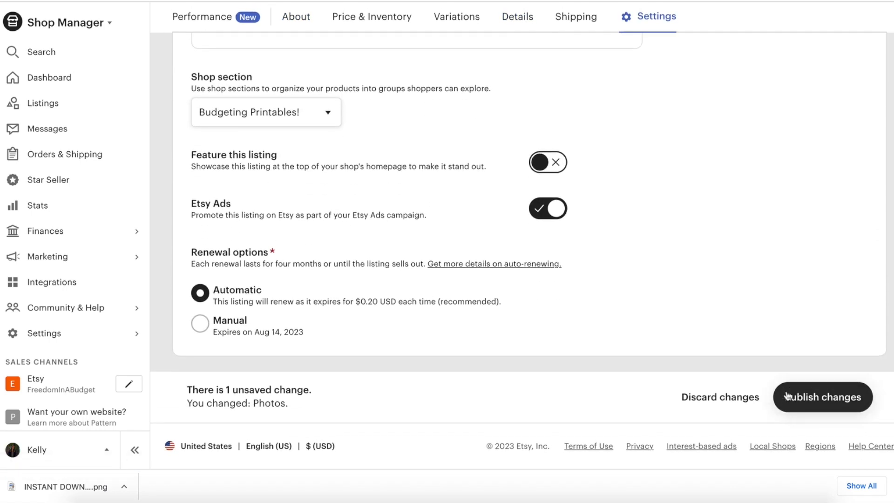
click(787, 399)
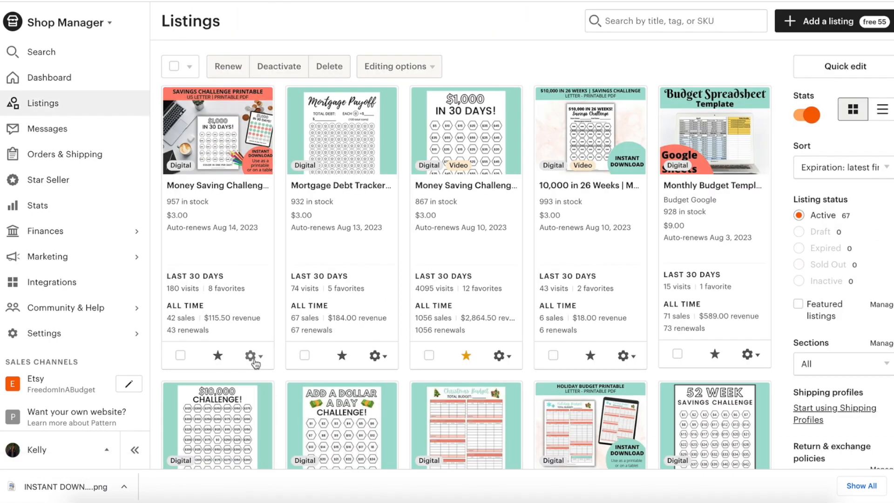
- Open the updated Money Saving Challenge listing on Etsy and examine how the new primary photo looks on its public page
click(254, 355)
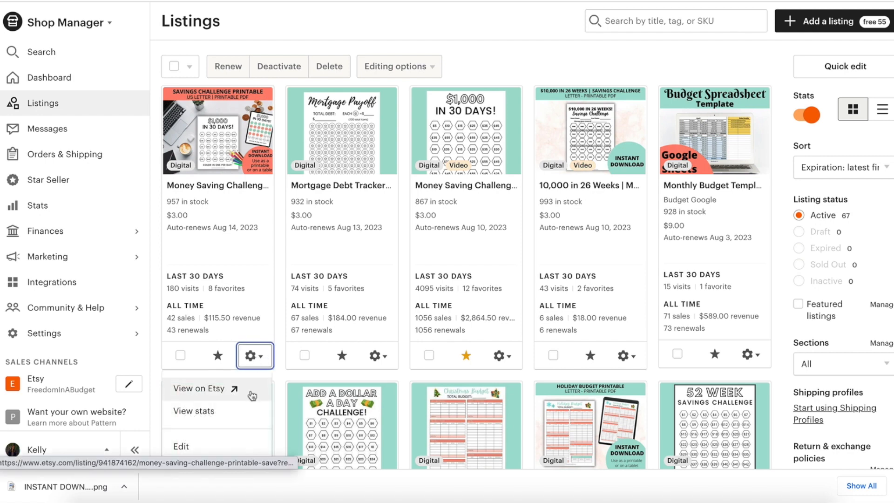
click(252, 395)
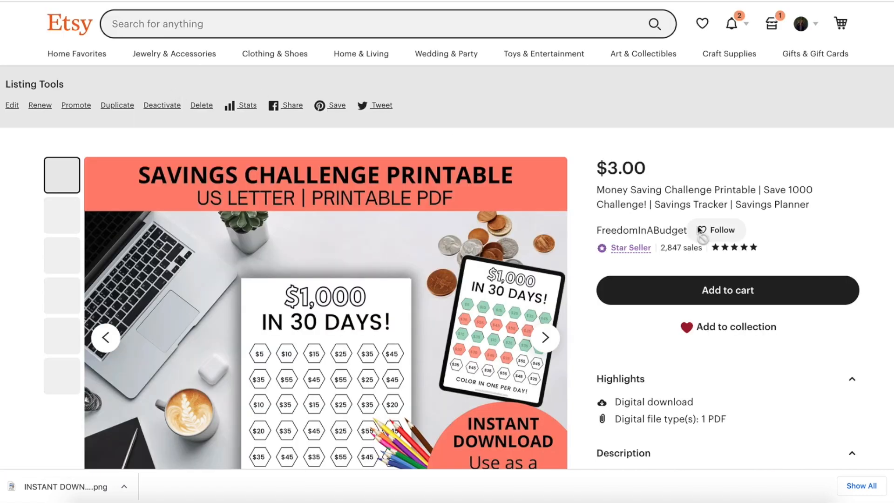
scroll(845, 186, down, 3)
scroll(847, 188, up, 1)
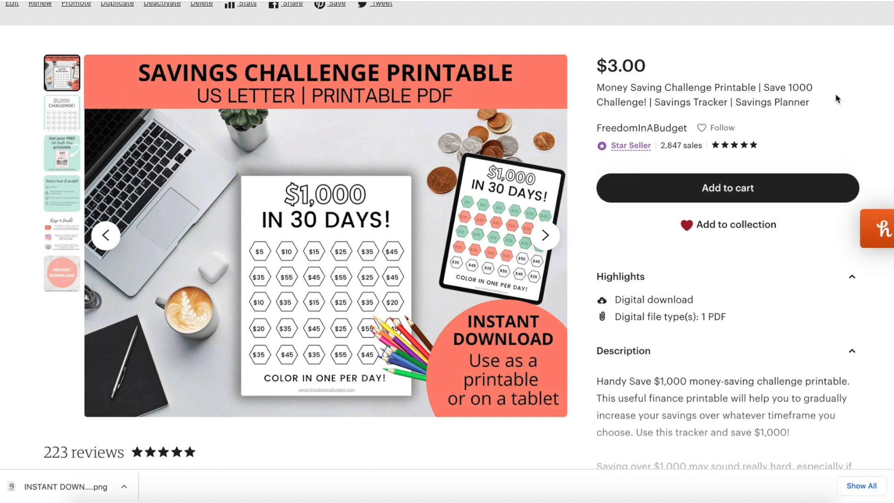
scroll(836, 98, down, 1)
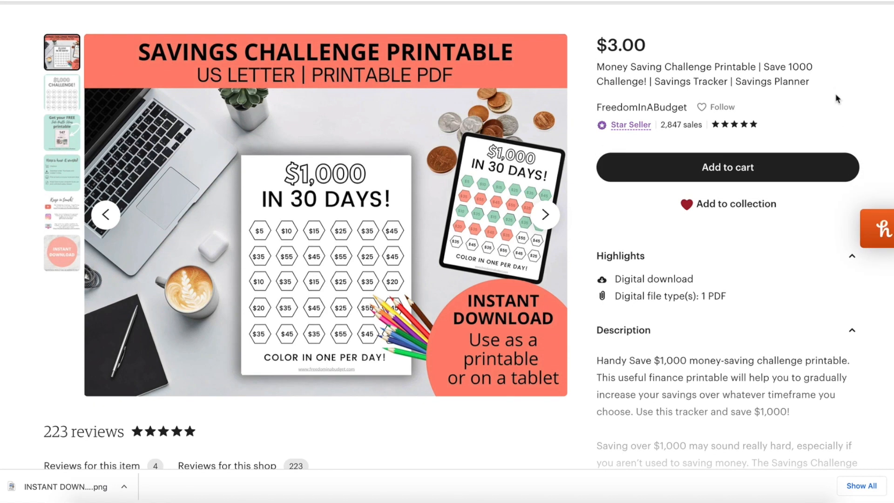
scroll(835, 99, up, 1)
scroll(837, 99, up, 2)
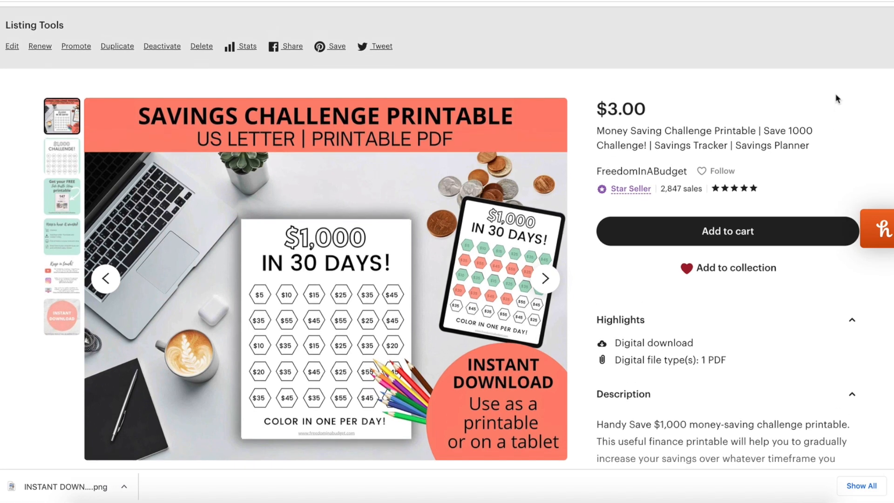